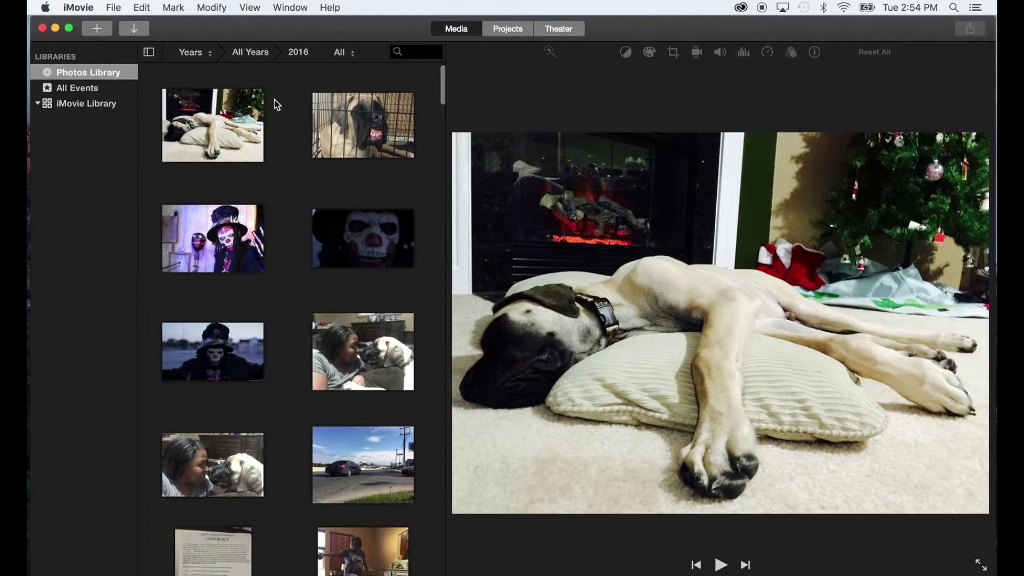
# Select iMovie Library in the Libraries sidebar to show its video clips instead of Photos.
pyautogui.scroll(-2, 311, 202)
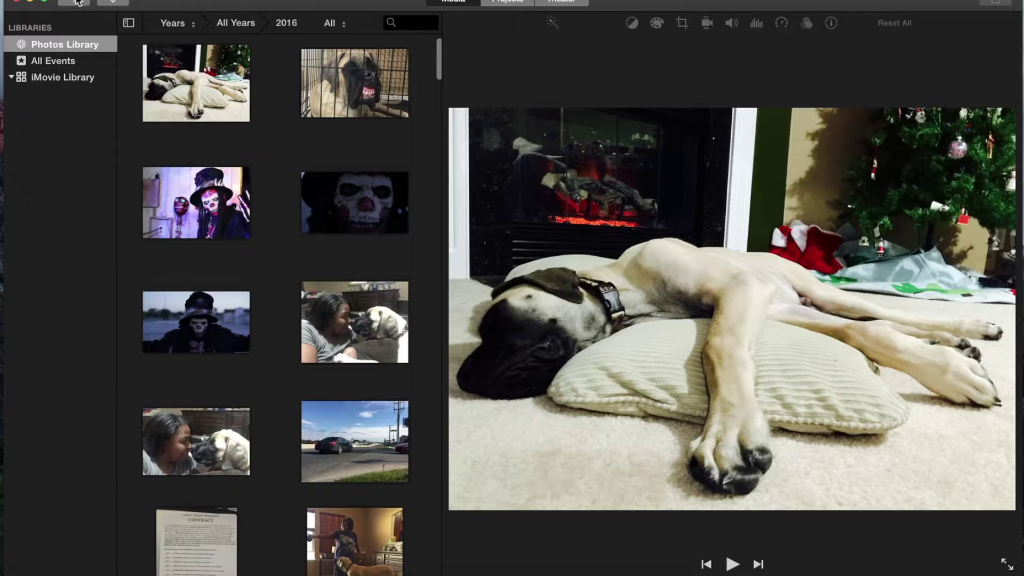
pyautogui.click(31, 77)
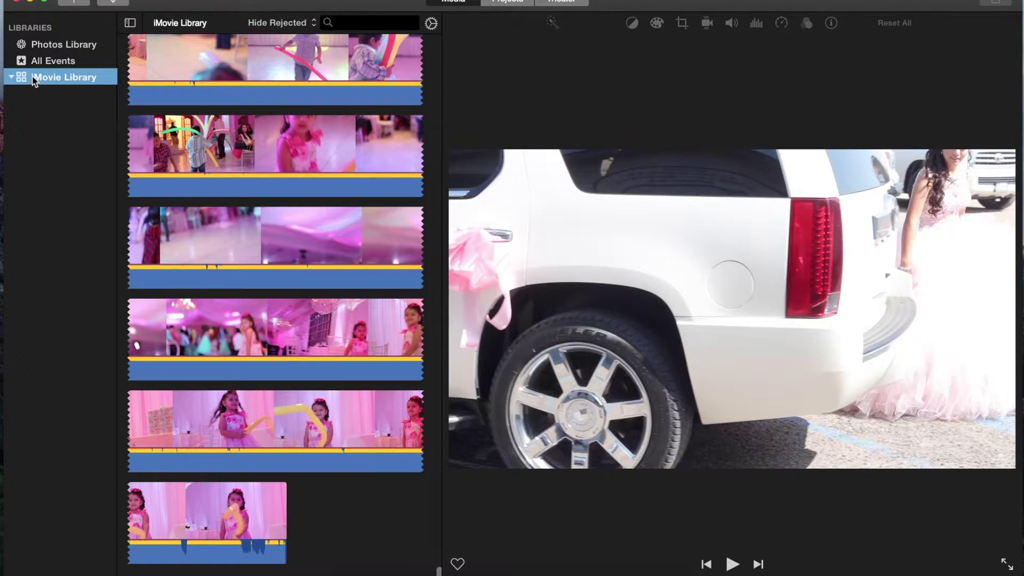
# Add a new event named New Library under iMovie Library.
pyautogui.rightClick(39, 77)
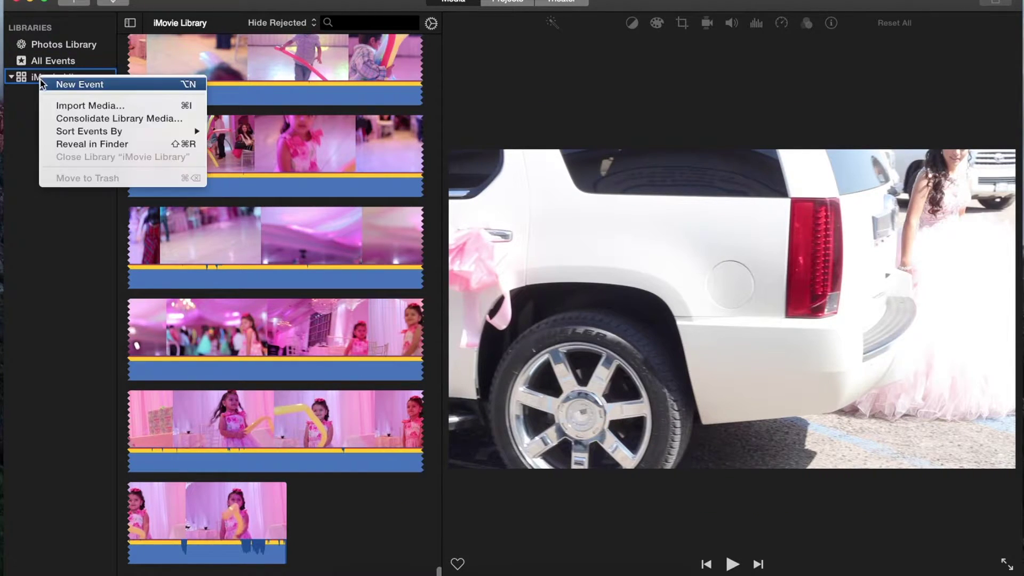
pyautogui.click(56, 84)
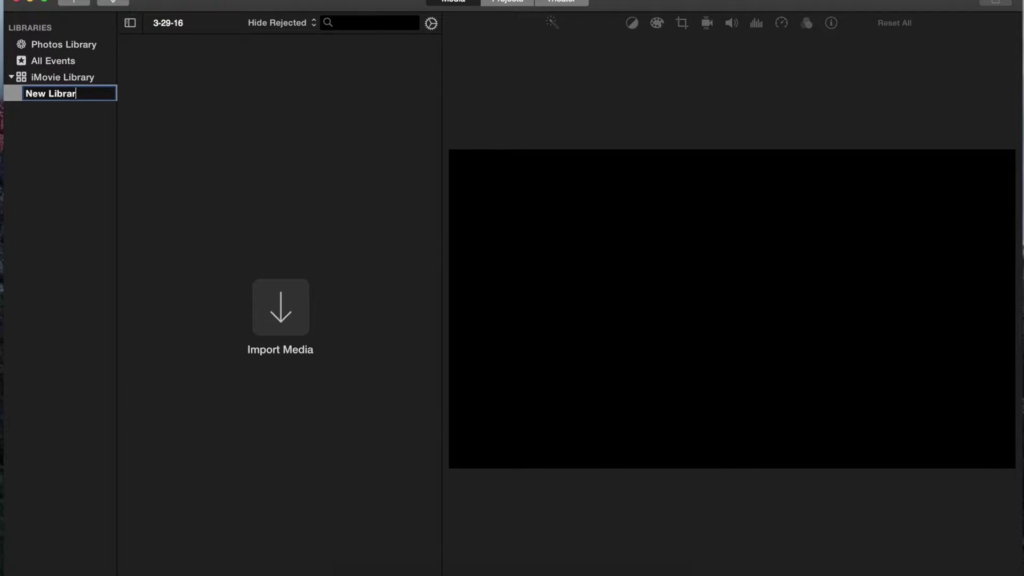
pyautogui.press('Return')
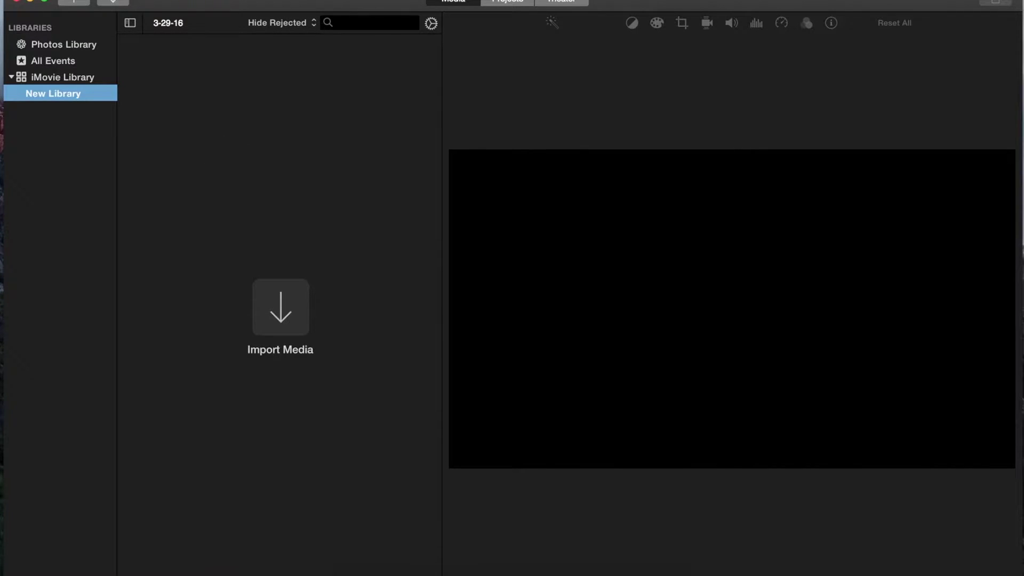
pyautogui.click(88, 0)
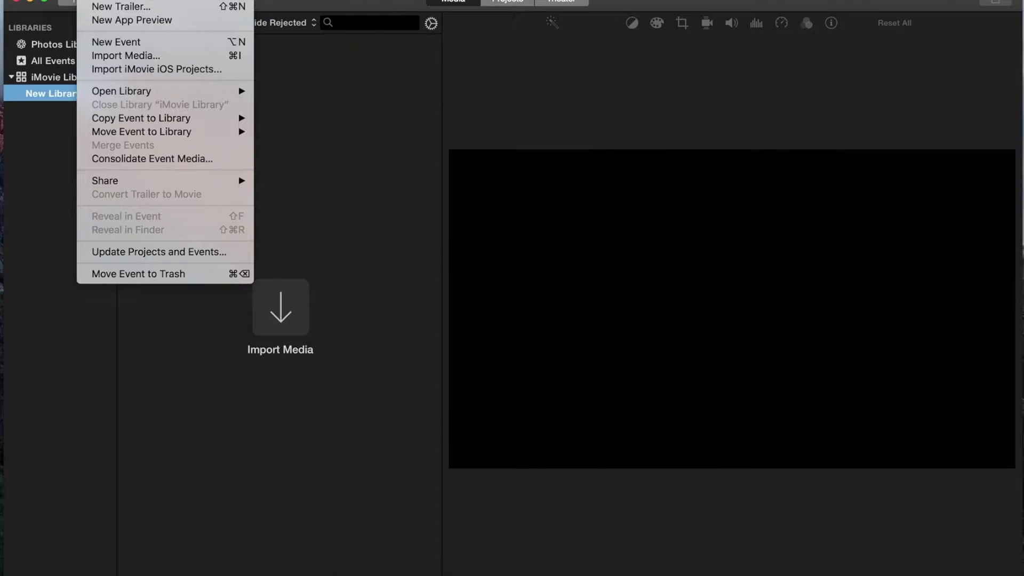
# Import clips MVI_8649 through MVI_8660 from the Desktop's Example folder into New Library.
pyautogui.click(117, 55)
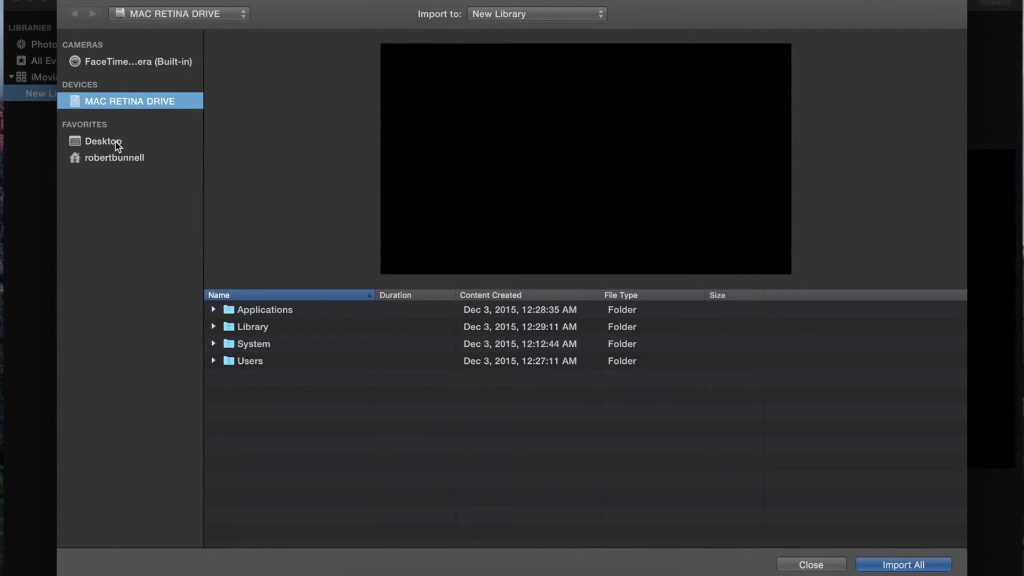
pyautogui.click(111, 142)
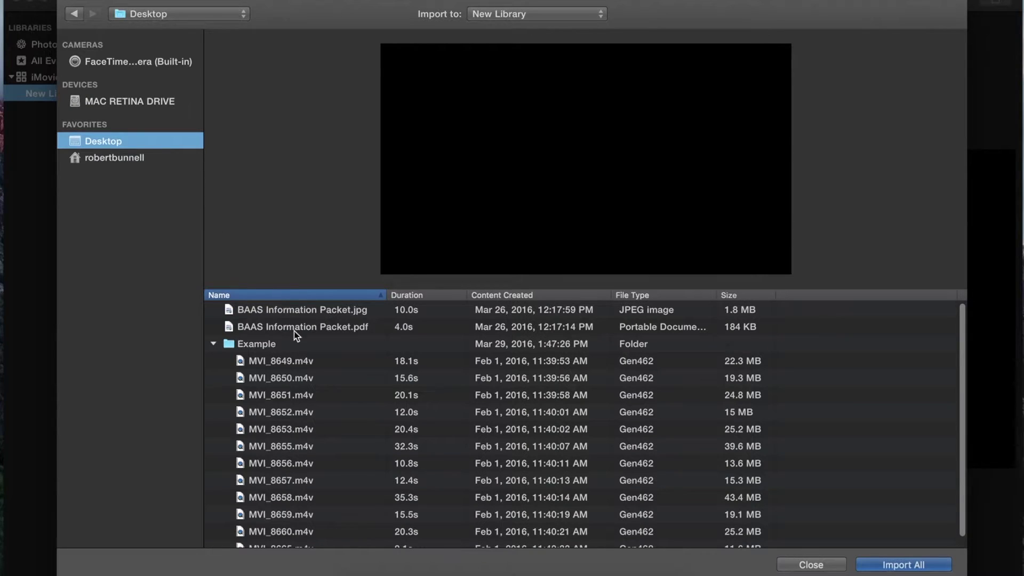
pyautogui.click(212, 345)
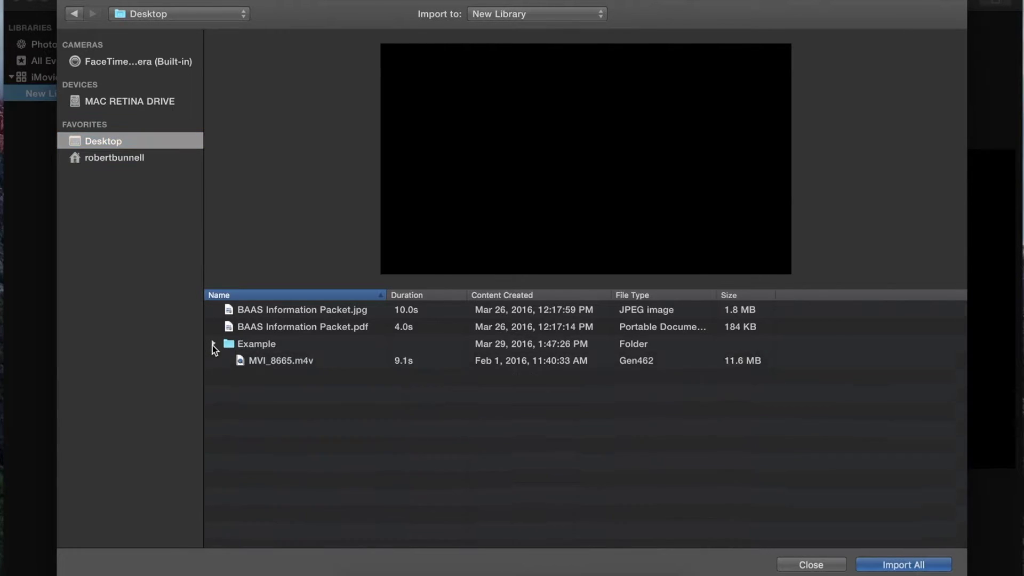
pyautogui.click(212, 345)
pyautogui.scroll(-1, 296, 367)
pyautogui.click(302, 354)
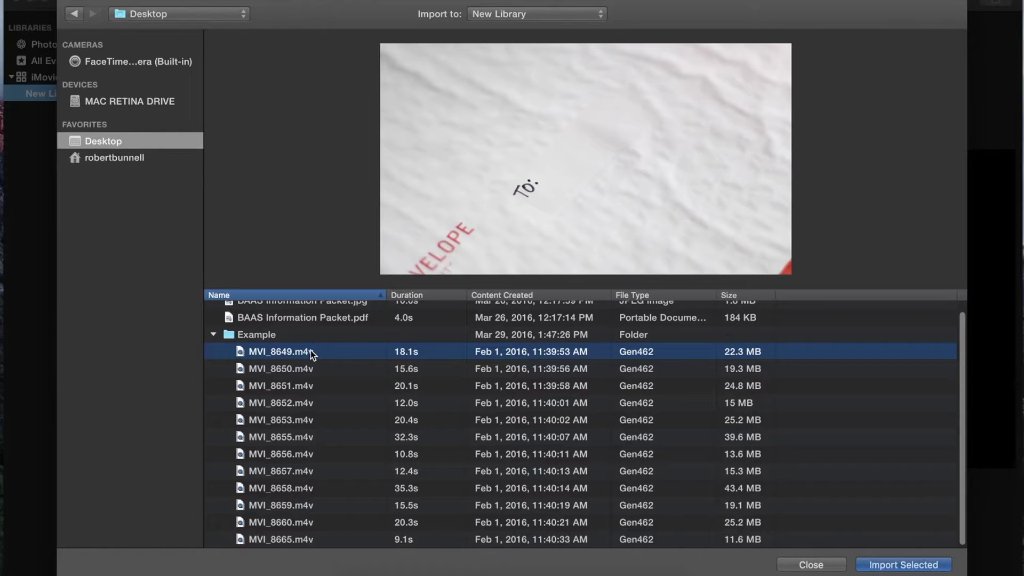
pyautogui.keyDown('shift'); pyautogui.click(297, 524); pyautogui.keyUp('shift')
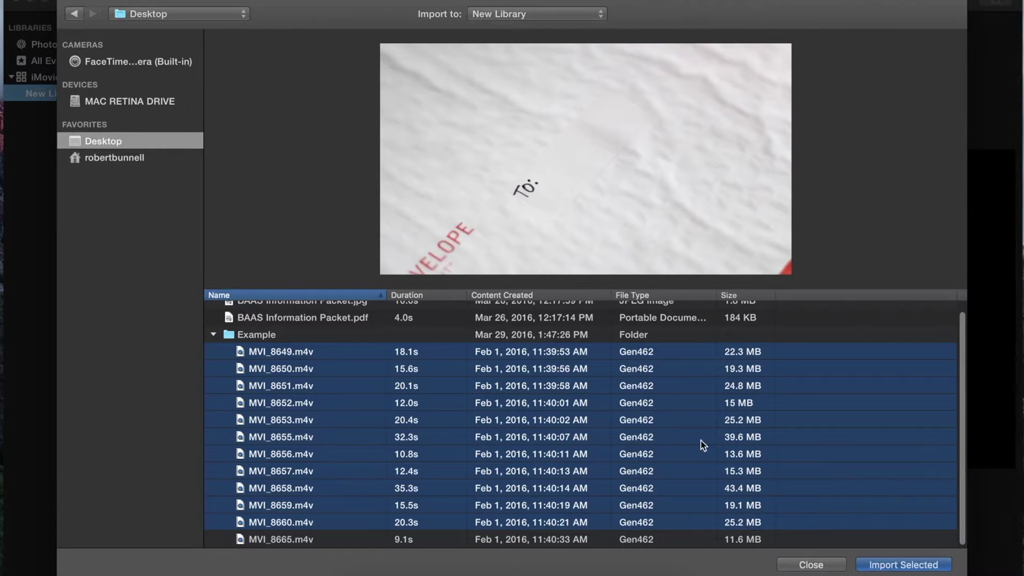
pyautogui.click(901, 564)
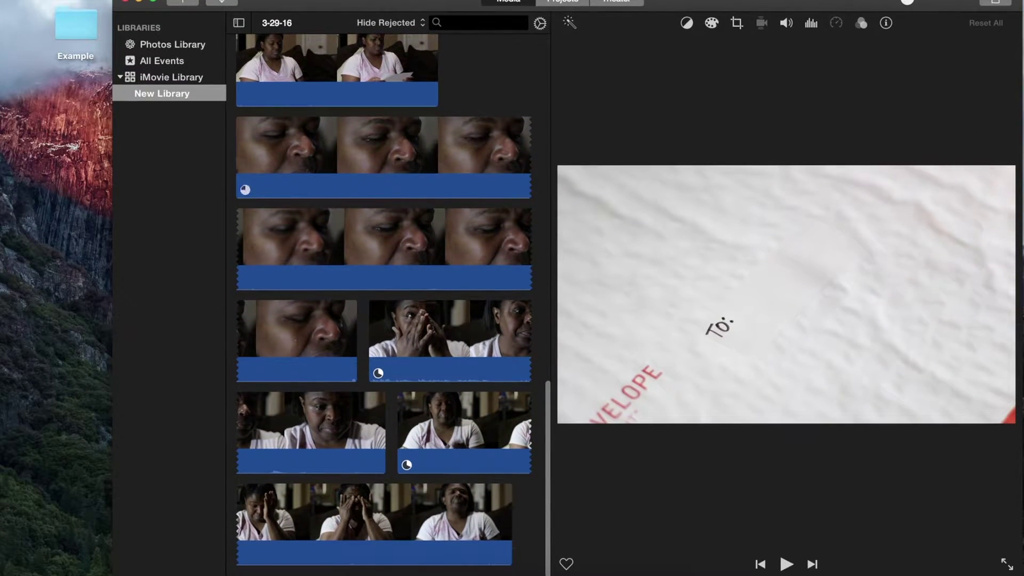
# Drag MVI_8665.m4v from the Example folder into the New Library event and maximize iMovie.
pyautogui.doubleClick(71, 20)
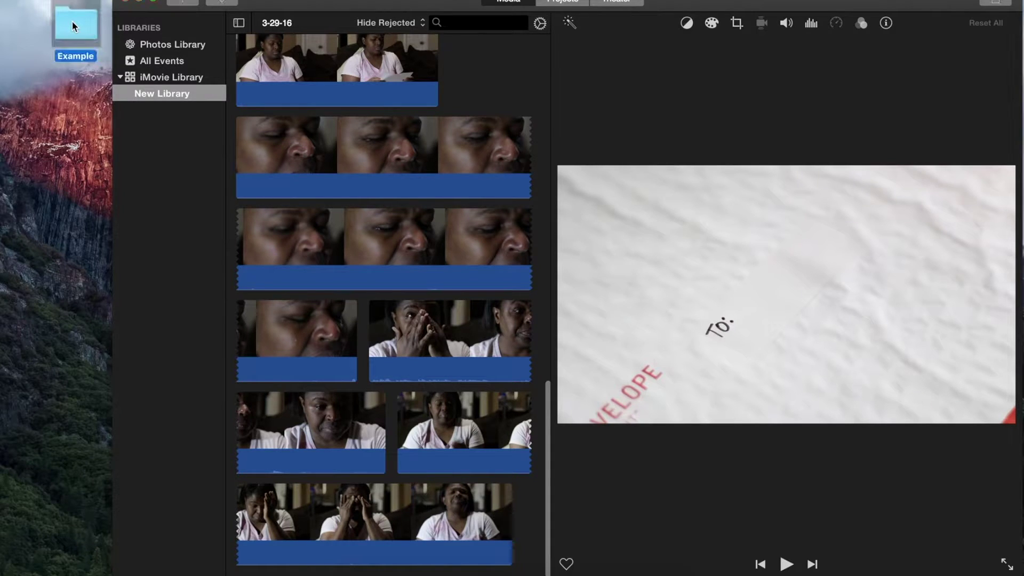
pyautogui.click(590, 211)
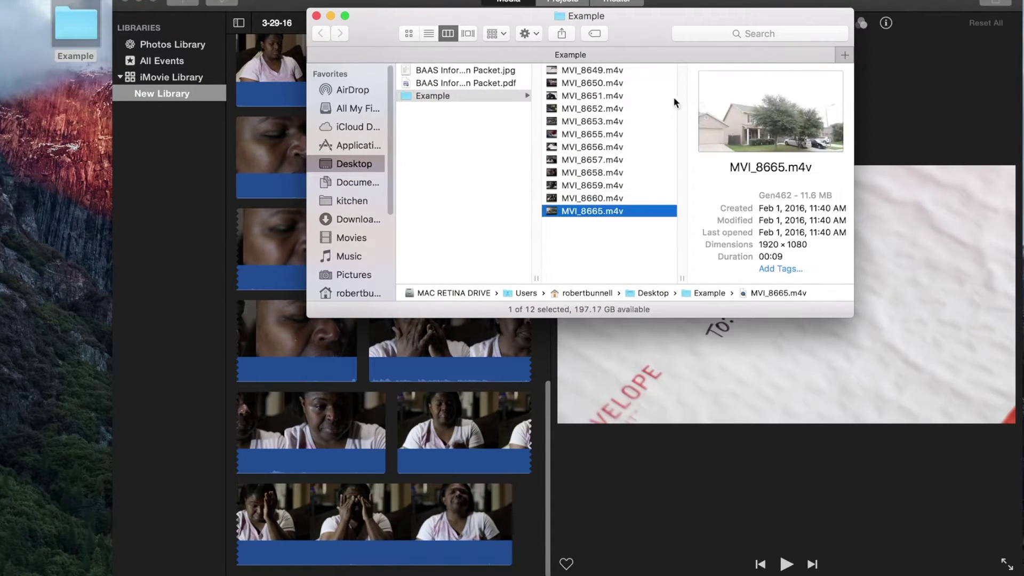
pyautogui.moveTo(679, 24); pyautogui.dragTo(891, 4)
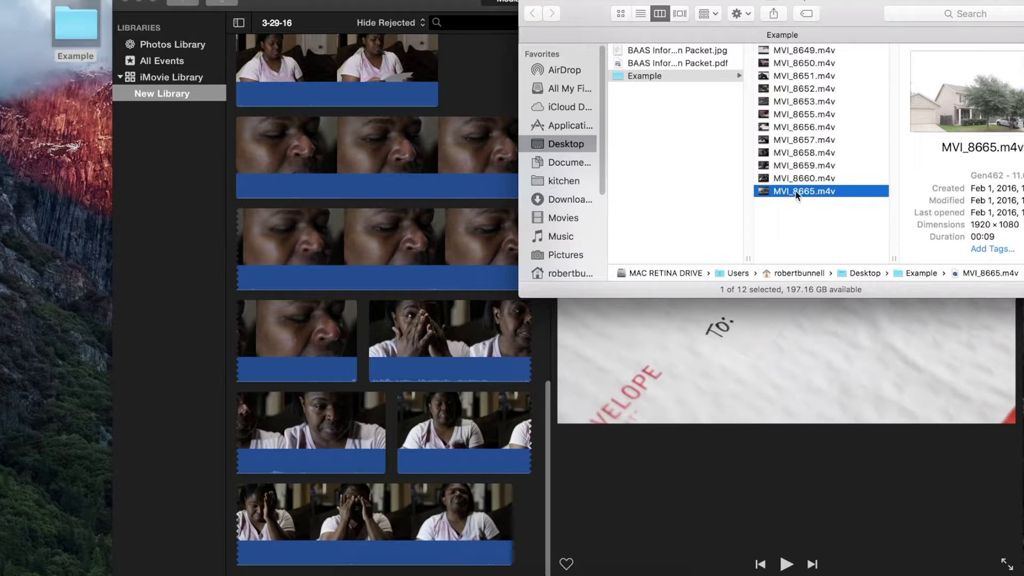
pyautogui.moveTo(803, 196); pyautogui.dragTo(335, 294)
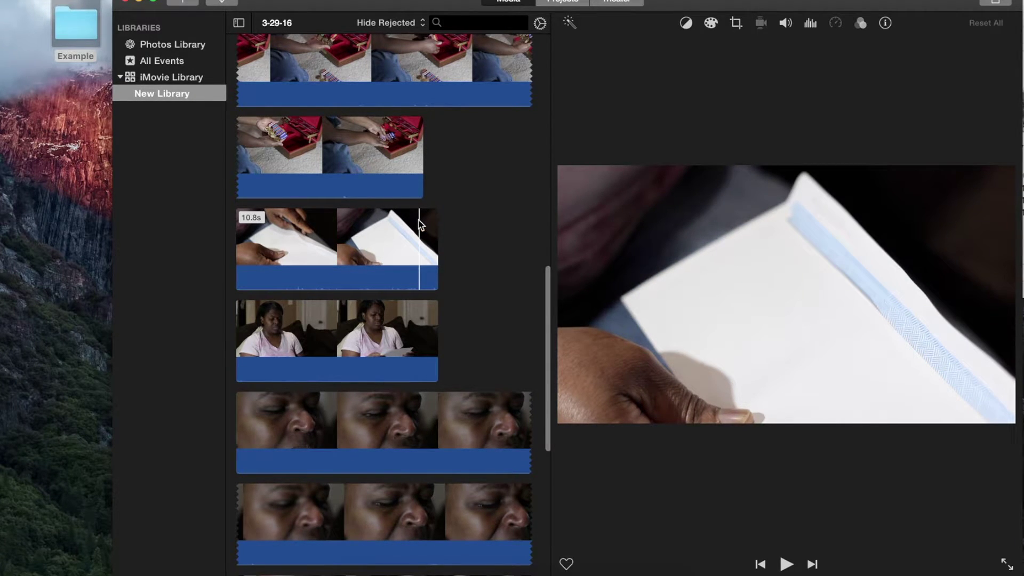
pyautogui.doubleClick(493, 1)
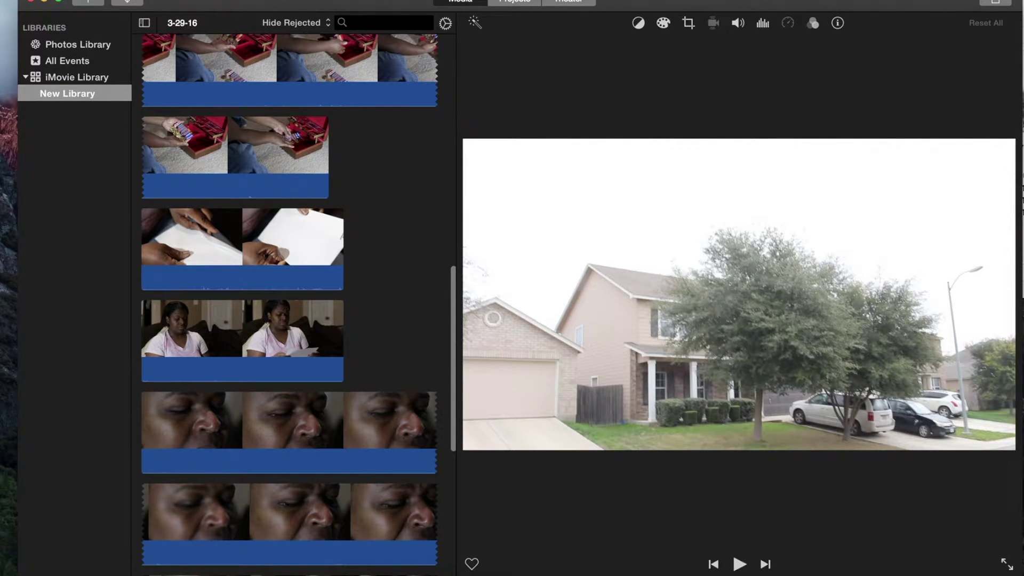
pyautogui.click(91, 1)
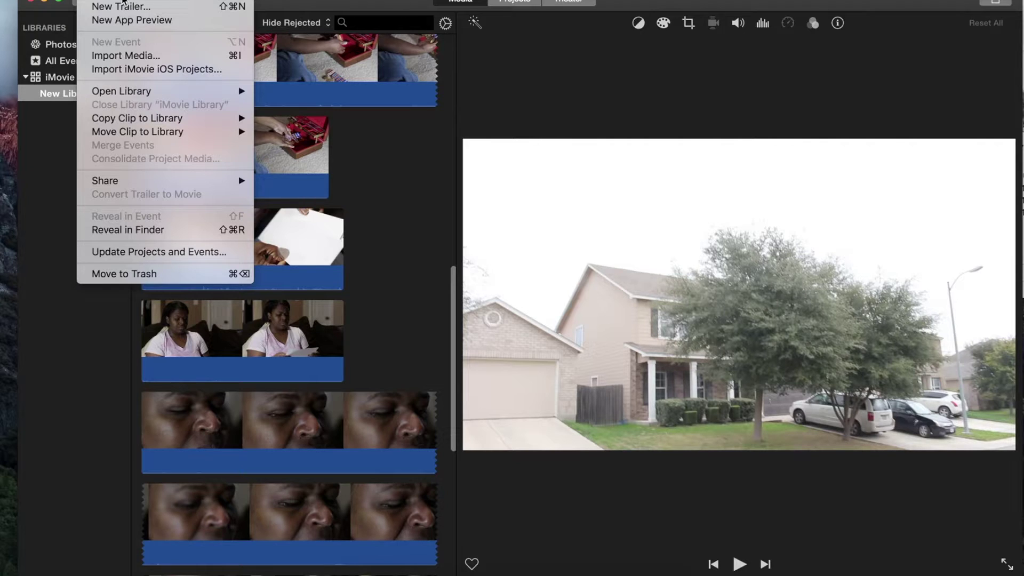
# Start a new movie using the No Theme option.
pyautogui.click(123, 1)
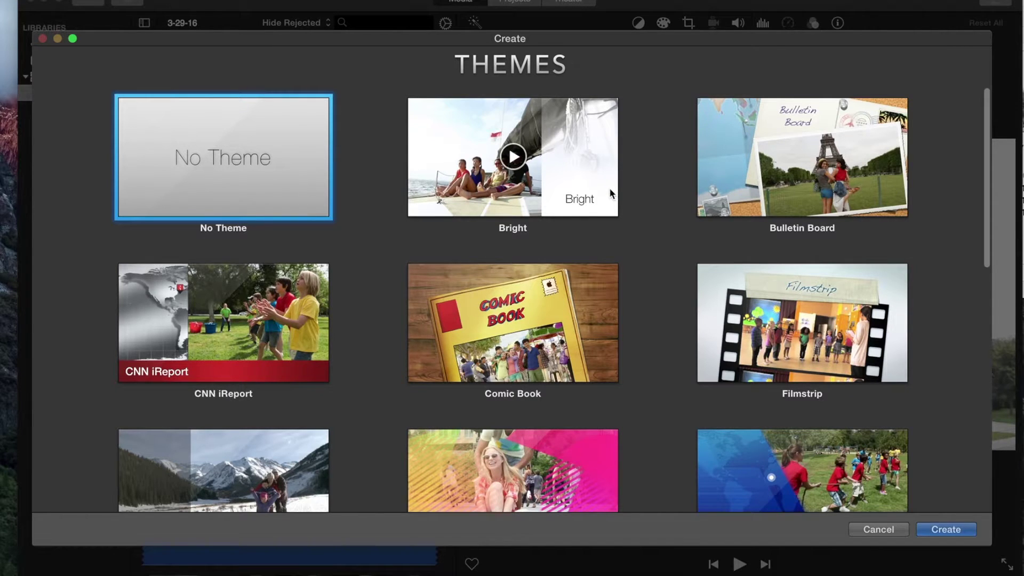
pyautogui.scroll(-3, 630, 231)
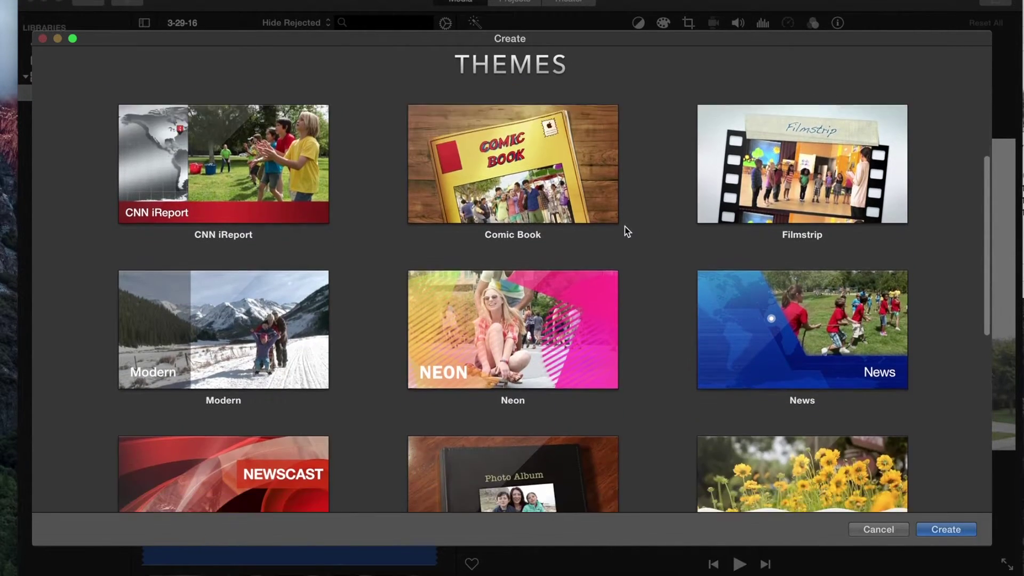
pyautogui.scroll(-5, 627, 231)
pyautogui.moveTo(516, 197)
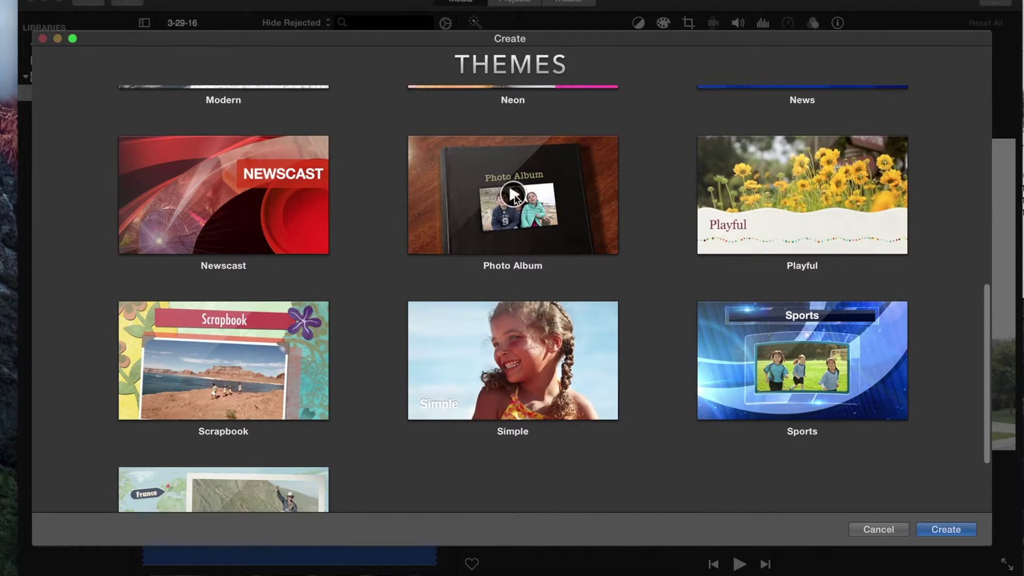
pyautogui.scroll(5, 637, 231)
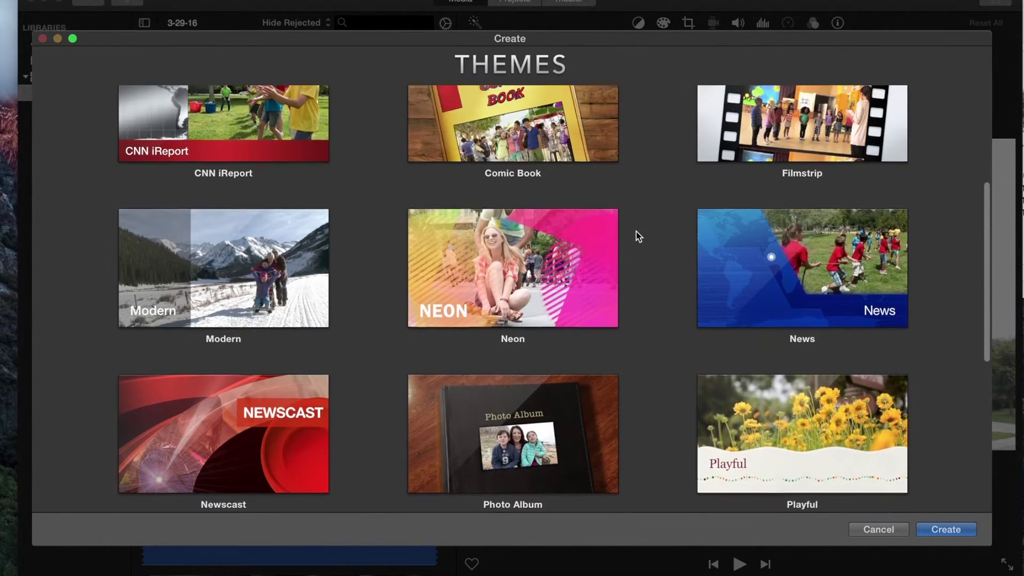
pyautogui.scroll(3, 635, 233)
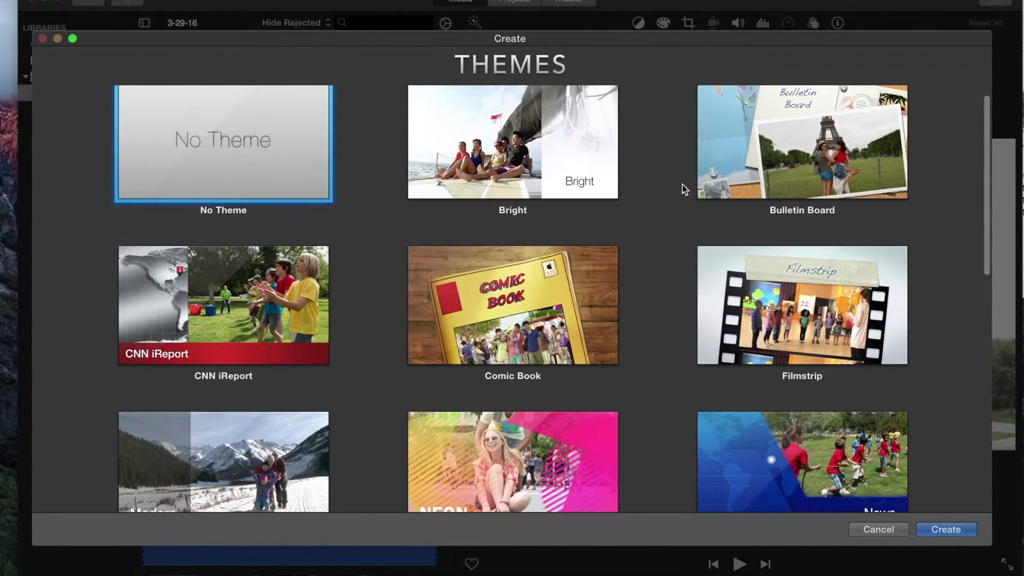
pyautogui.moveTo(541, 171)
pyautogui.scroll(1, 369, 158)
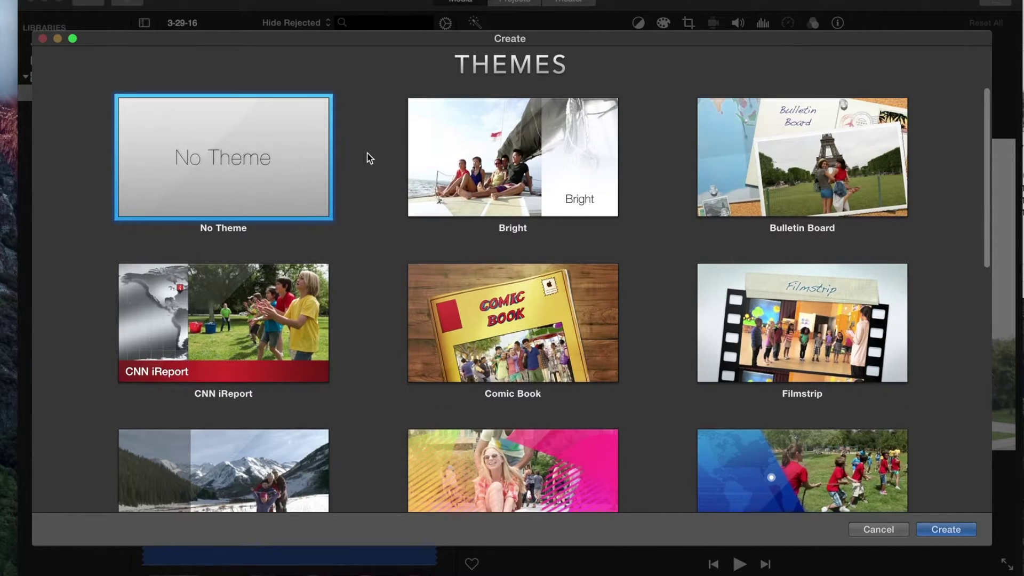
pyautogui.doubleClick(239, 165)
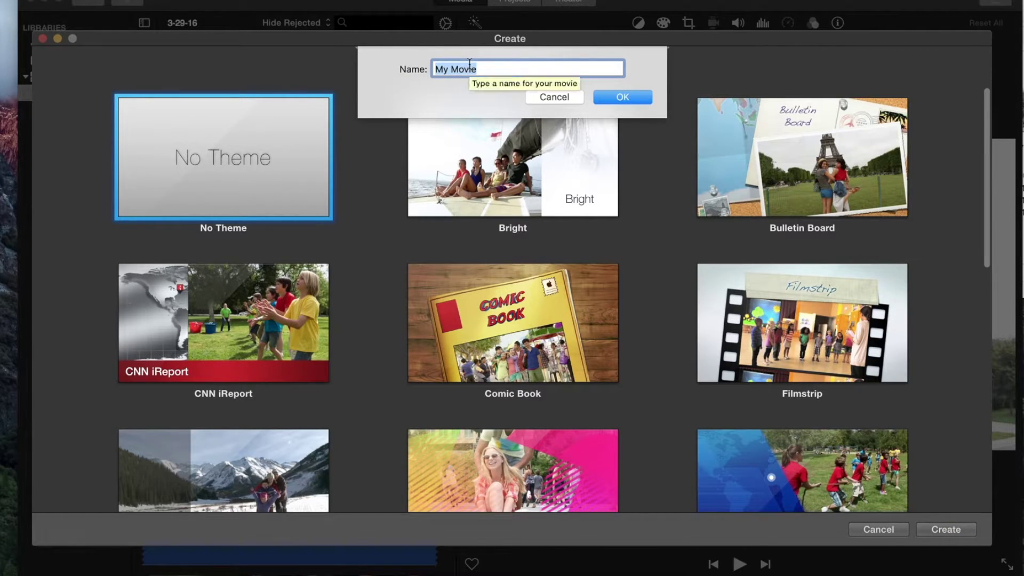
# Name the new movie 'Imovie Intro' and confirm it.
pyautogui.press('BackSpace')
pyautogui.write('Imovie ')
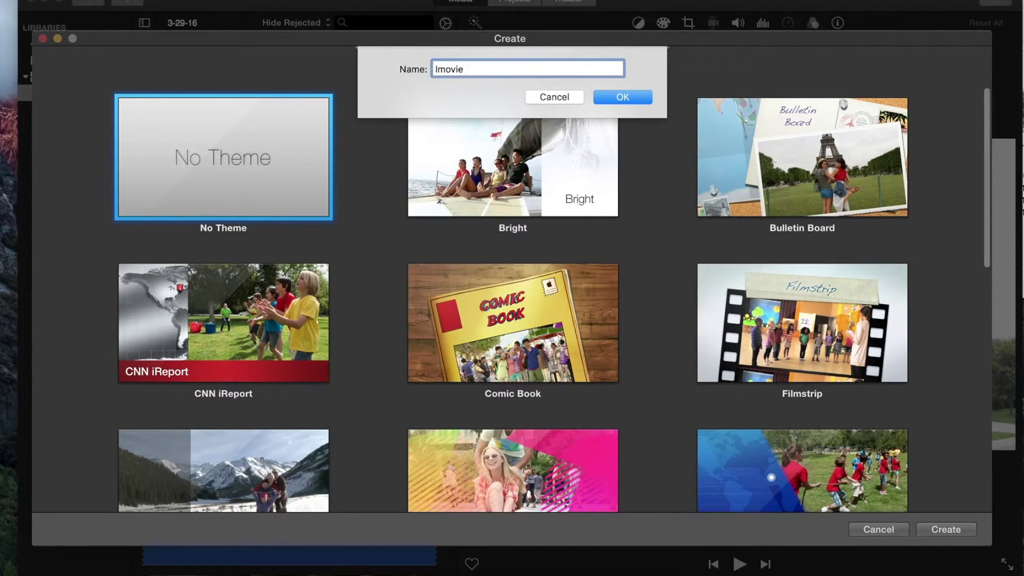
pyautogui.write('IN')
pyautogui.press('BackSpace')
pyautogui.write('ntro')
pyautogui.click(623, 97)
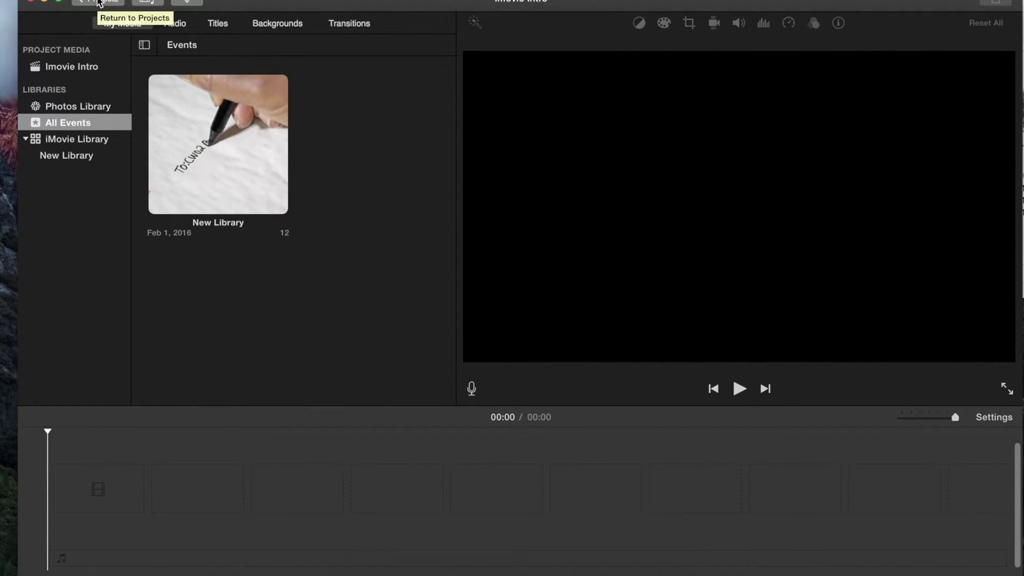
# Go back to the Projects browser, where the empty Imovie Intro project is listed.
pyautogui.click(100, 3)
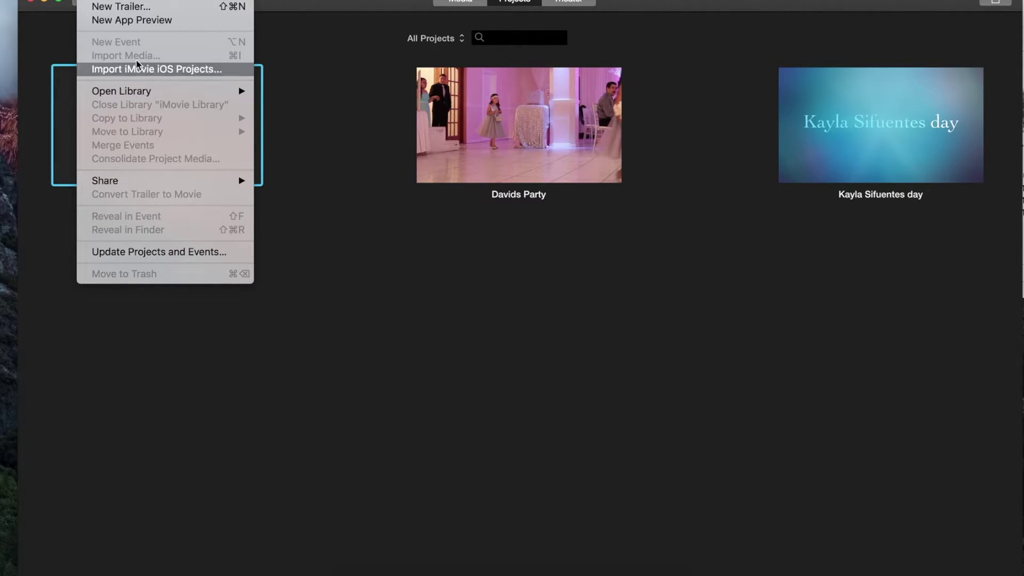
# Open the New Library event under All Events, then reopen the Imovie Intro project.
pyautogui.click(324, 122)
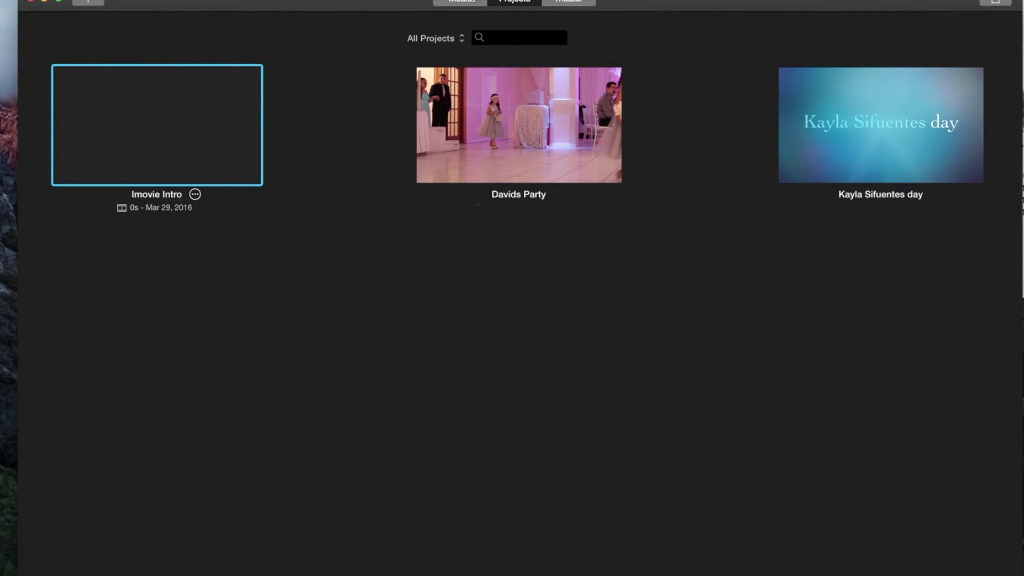
pyautogui.click(461, 2)
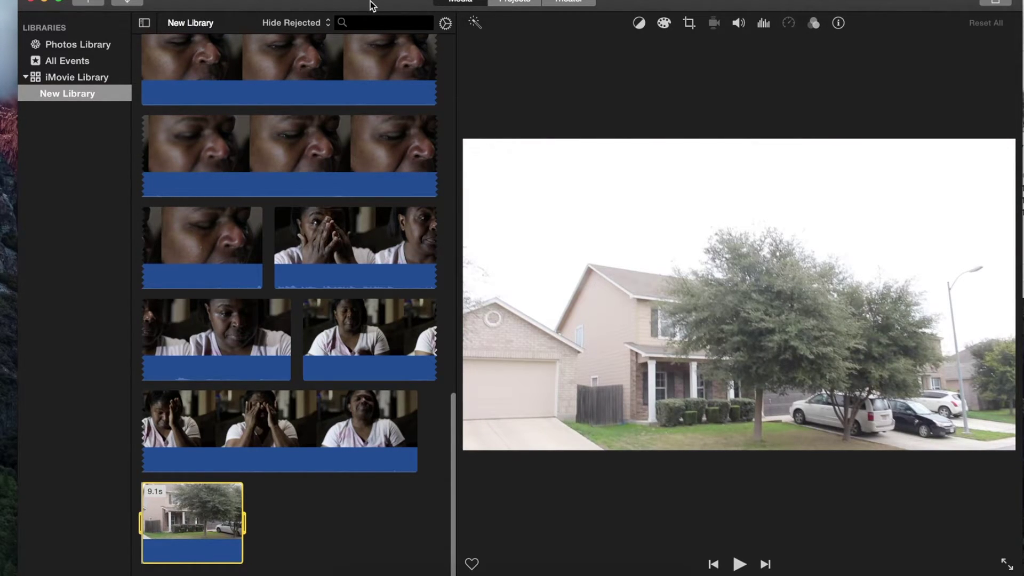
pyautogui.click(515, 2)
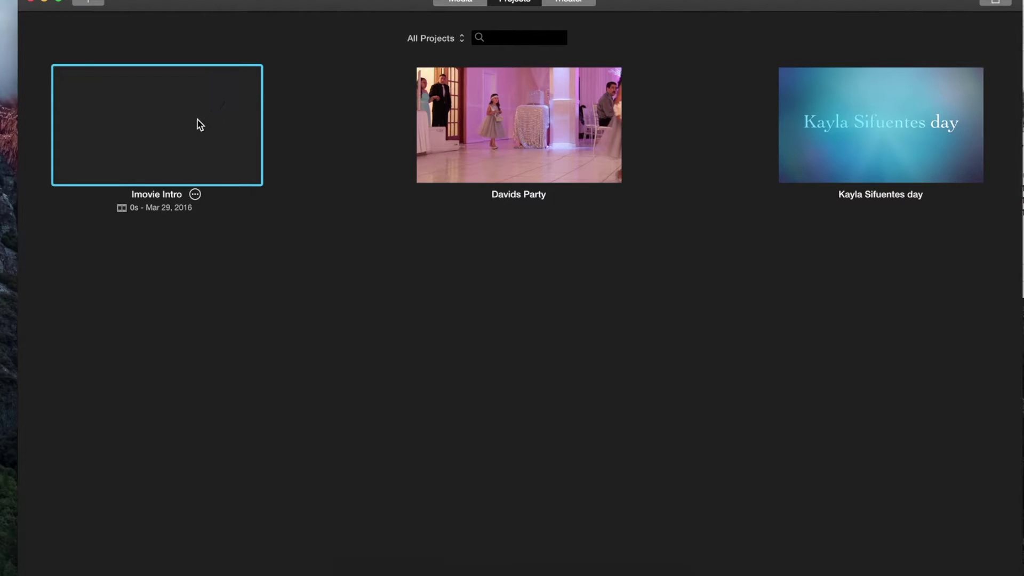
pyautogui.click(464, 2)
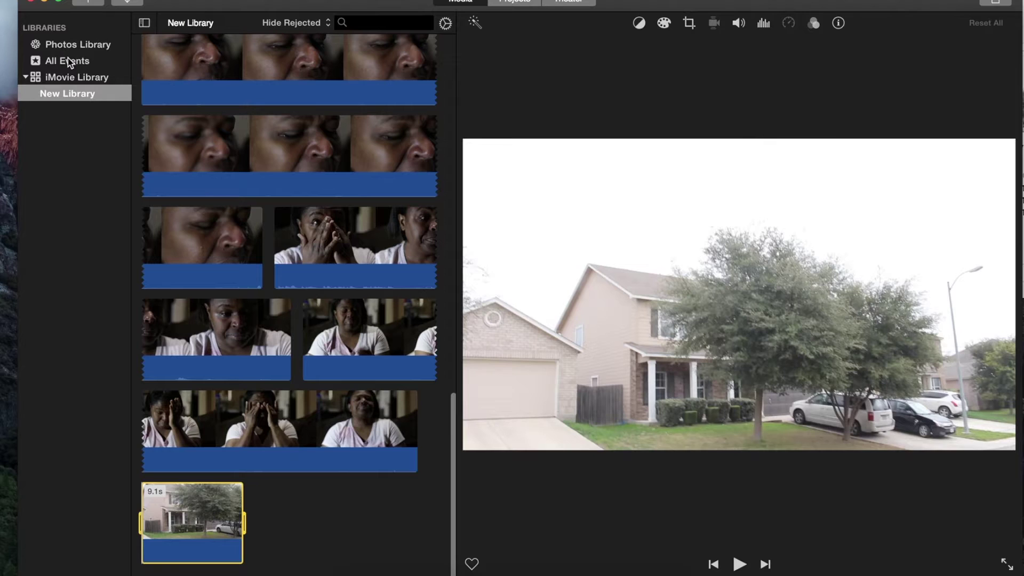
pyautogui.click(68, 57)
pyautogui.click(245, 132)
pyautogui.doubleClick(246, 132)
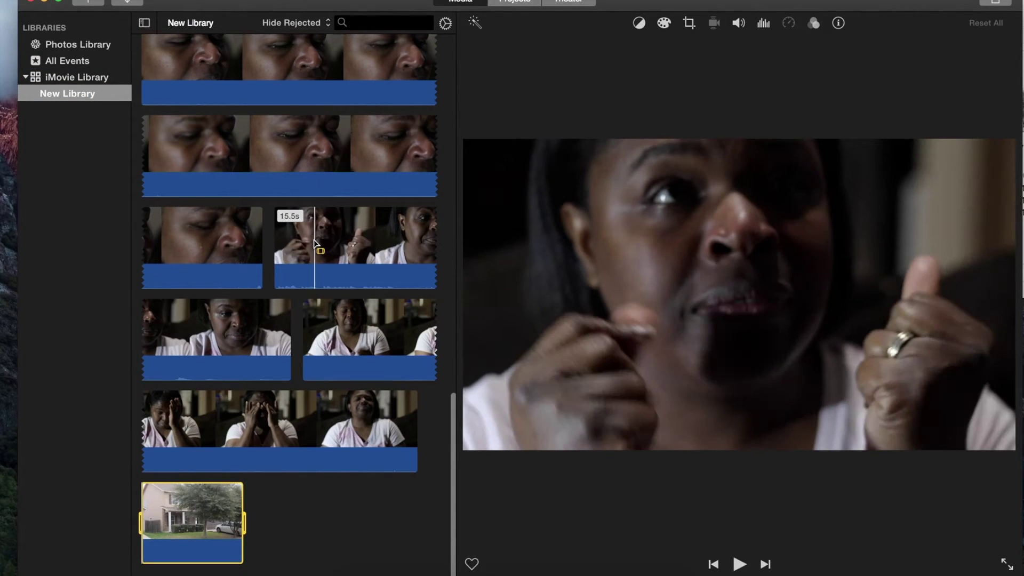
pyautogui.click(515, 3)
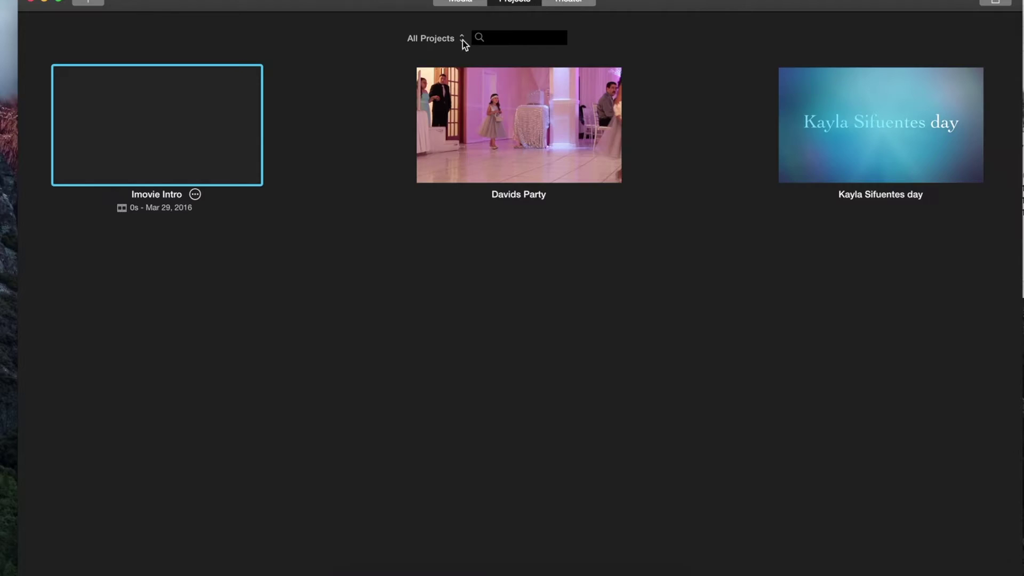
pyautogui.doubleClick(180, 138)
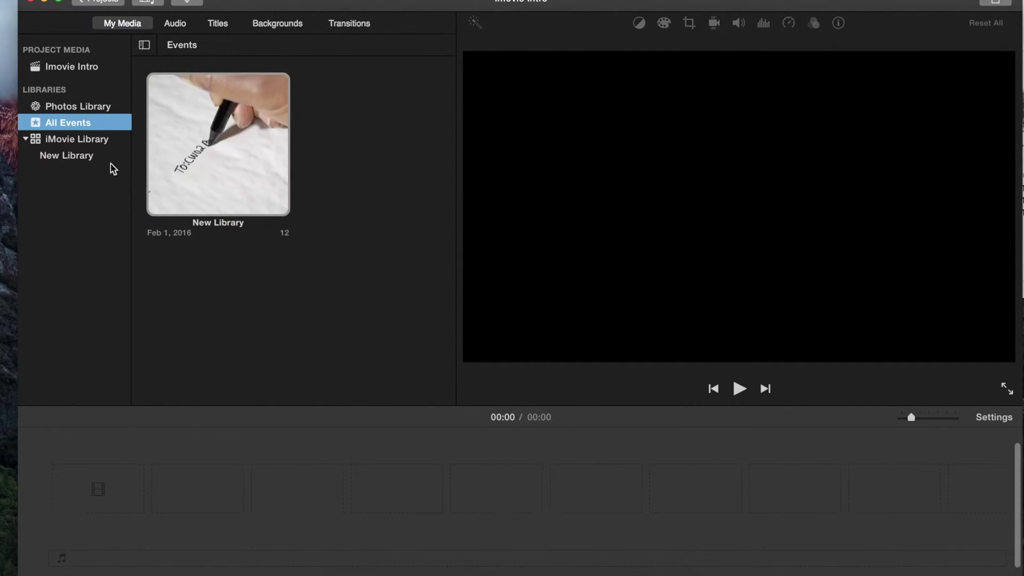
# Select the New Library event and skim through its clips in the media browser.
pyautogui.click(68, 155)
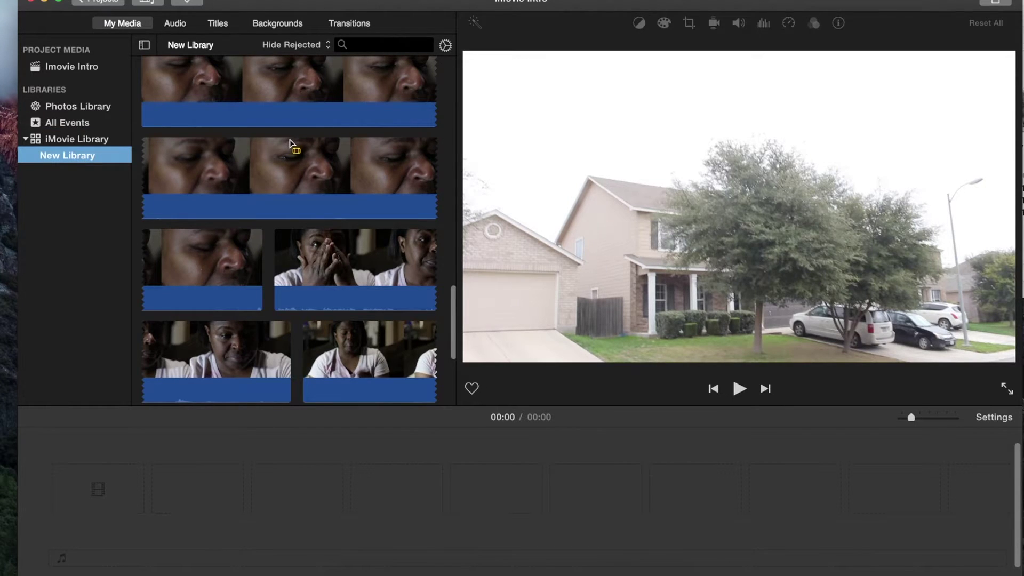
pyautogui.scroll(3, 292, 147)
pyautogui.scroll(10, 292, 149)
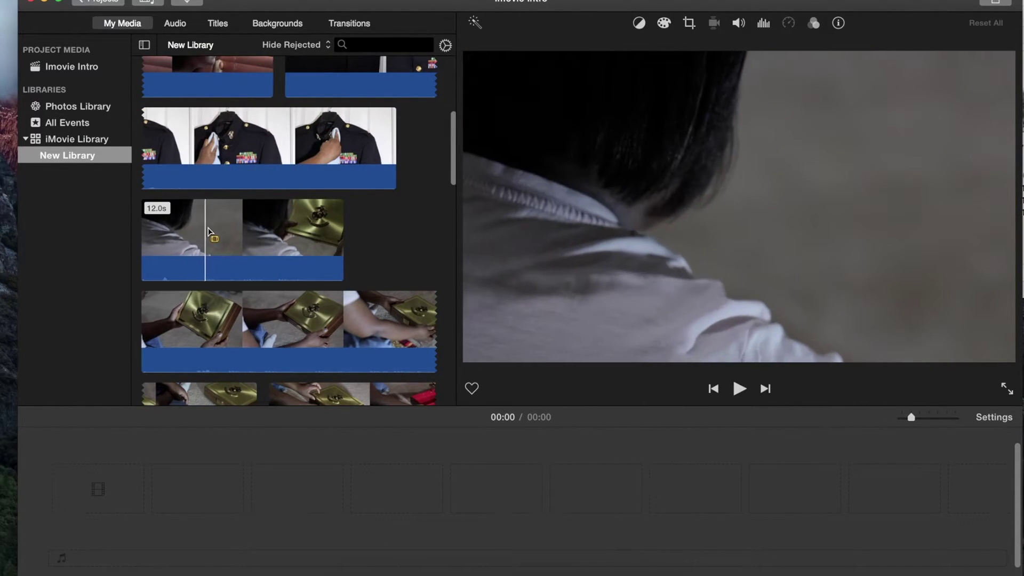
pyautogui.press('s')
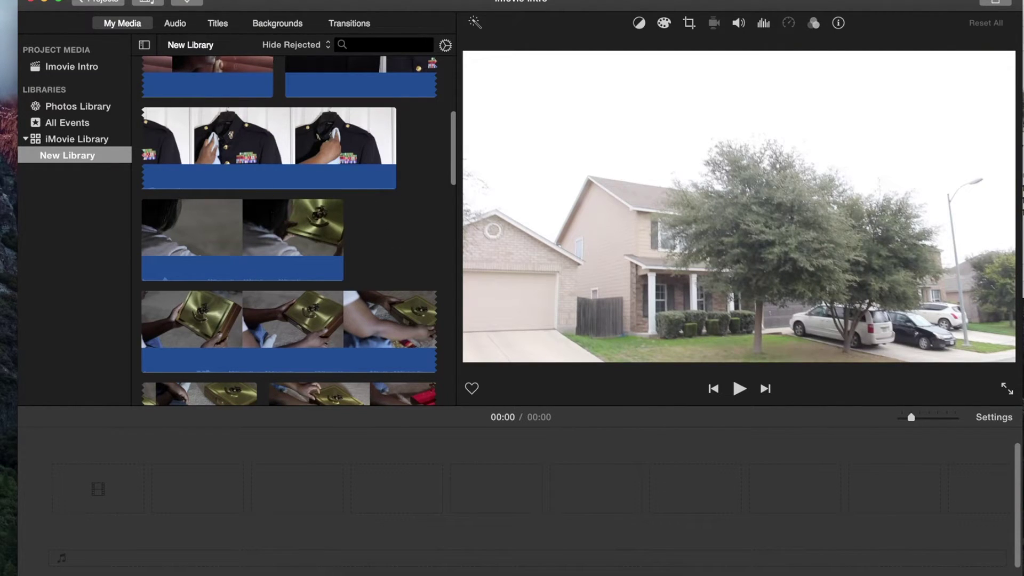
pyautogui.click(234, 0)
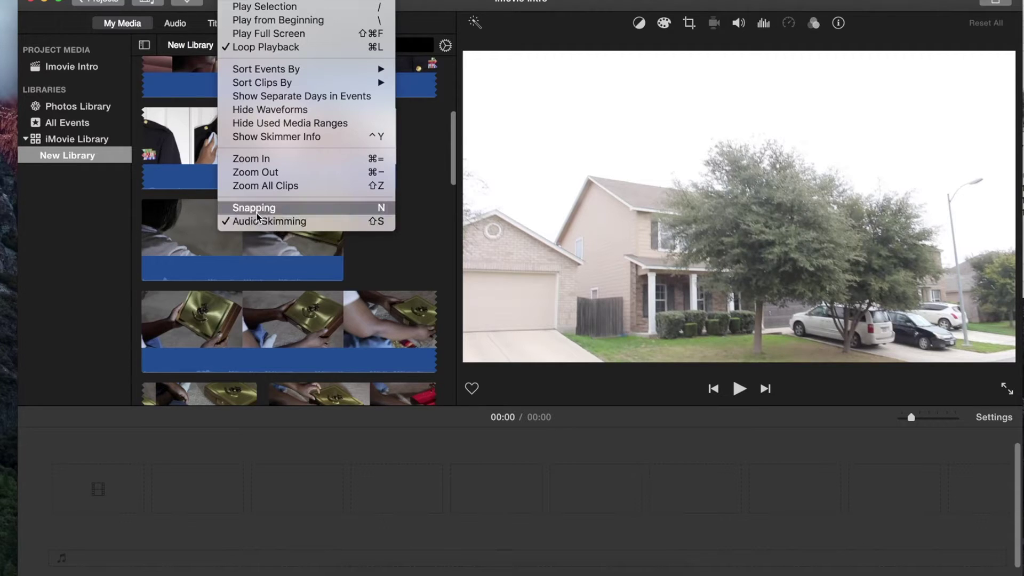
# Turn Snapping on and Audio Skimming off in the View menu.
pyautogui.click(230, 210)
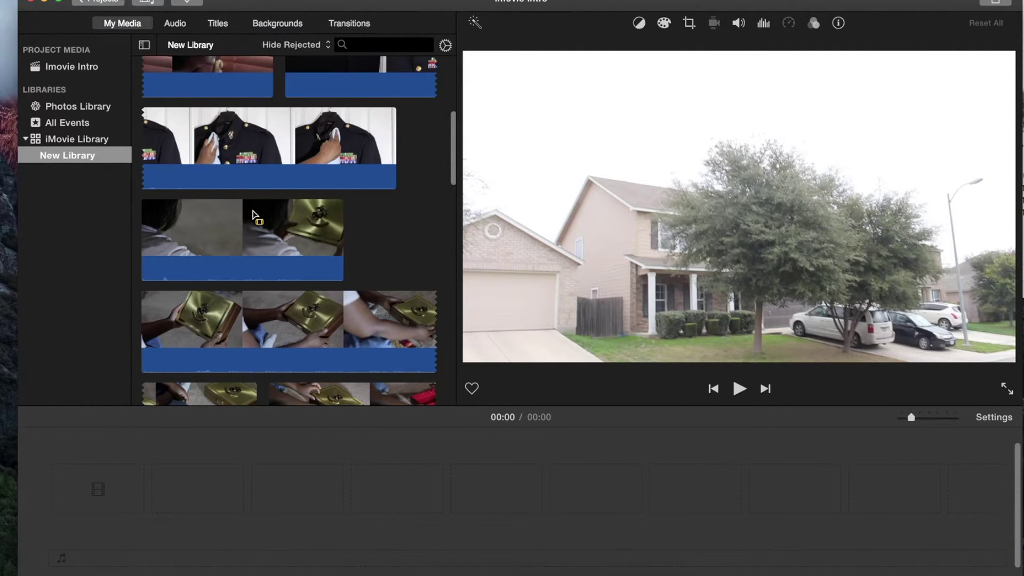
pyautogui.click(235, 0)
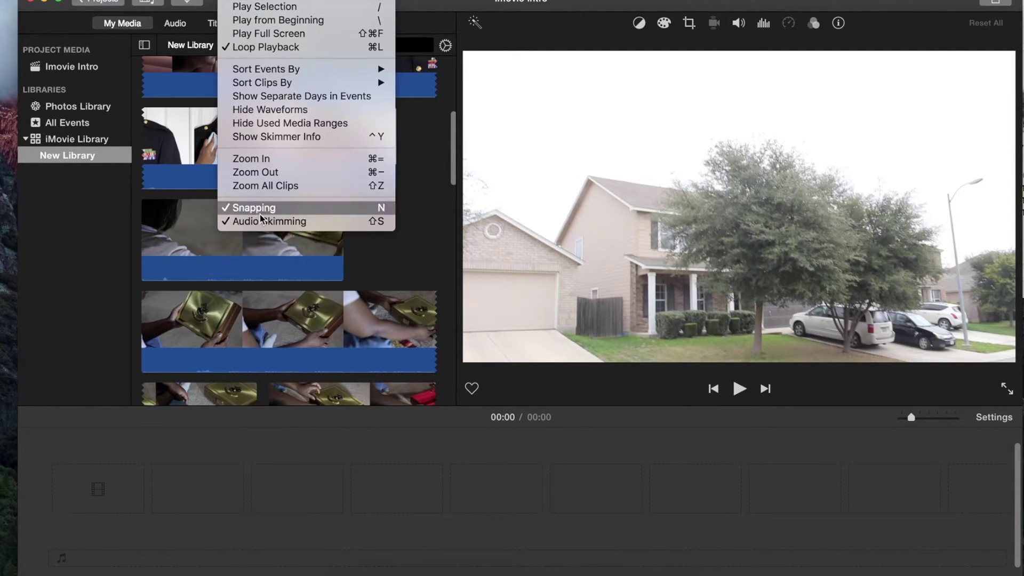
pyautogui.click(426, 265)
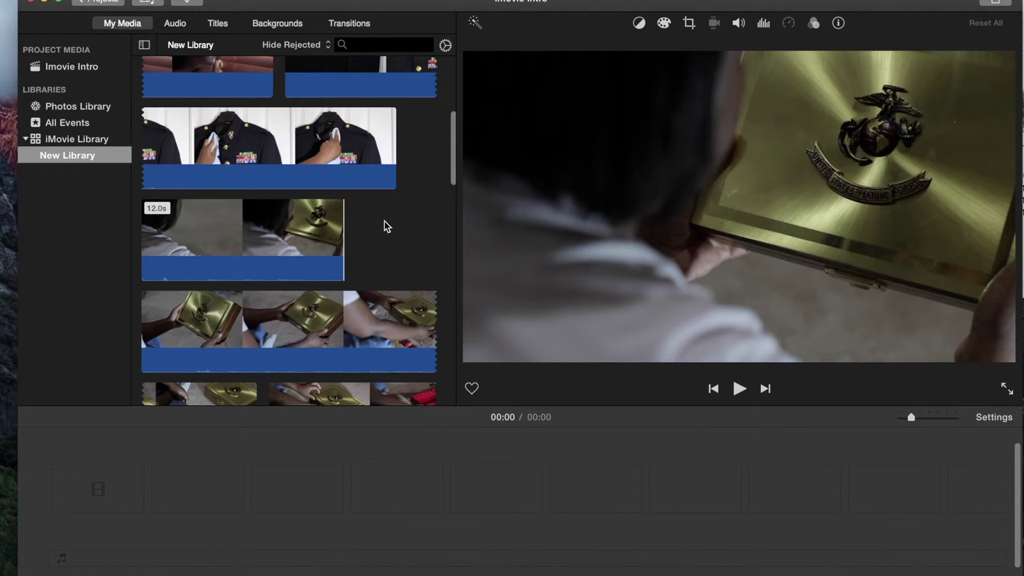
pyautogui.click(235, 0)
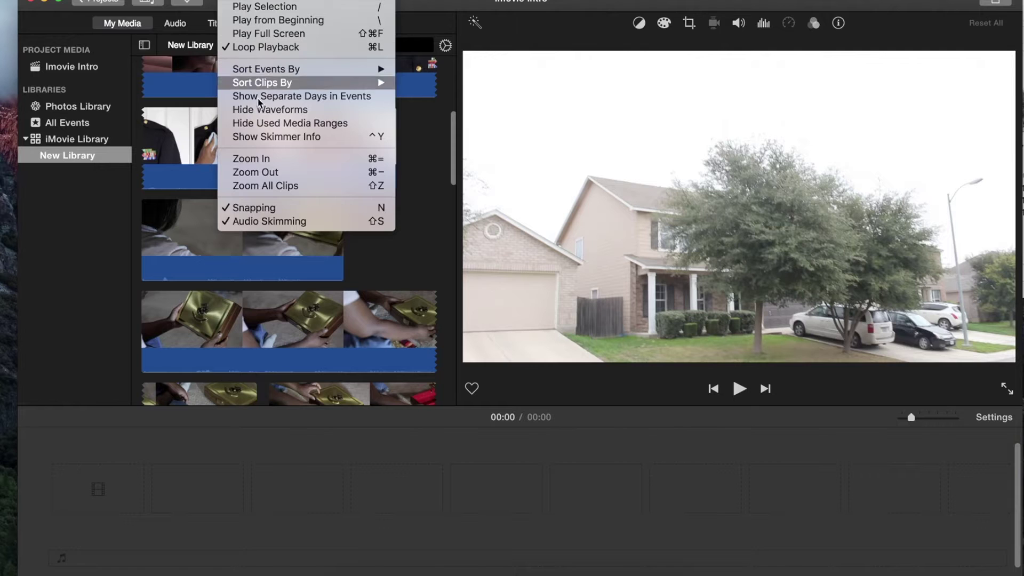
pyautogui.click(263, 221)
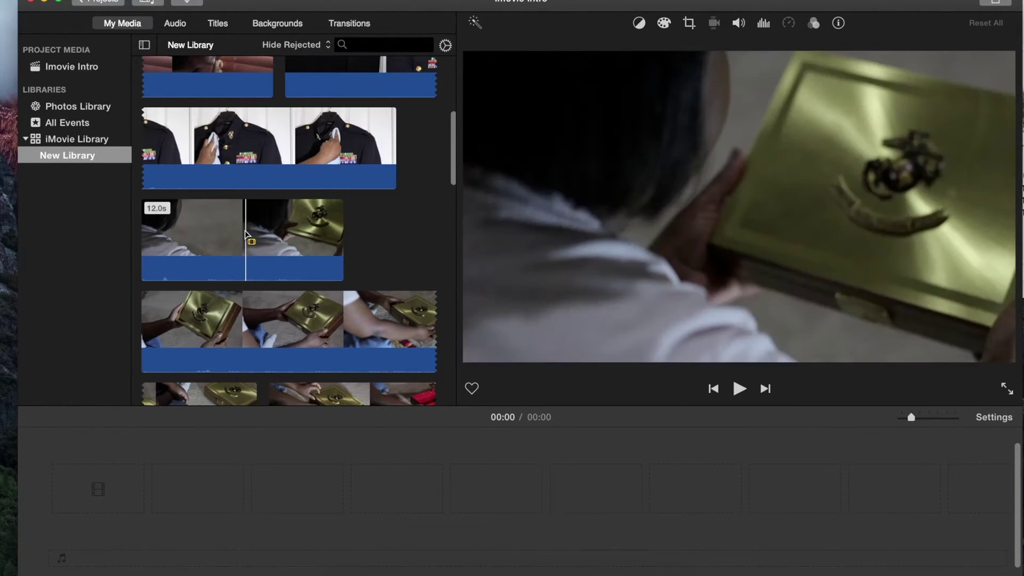
# Mark a 2.3-second range at the start of the handwriting clip.
pyautogui.scroll(3, 261, 177)
pyautogui.scroll(3, 262, 178)
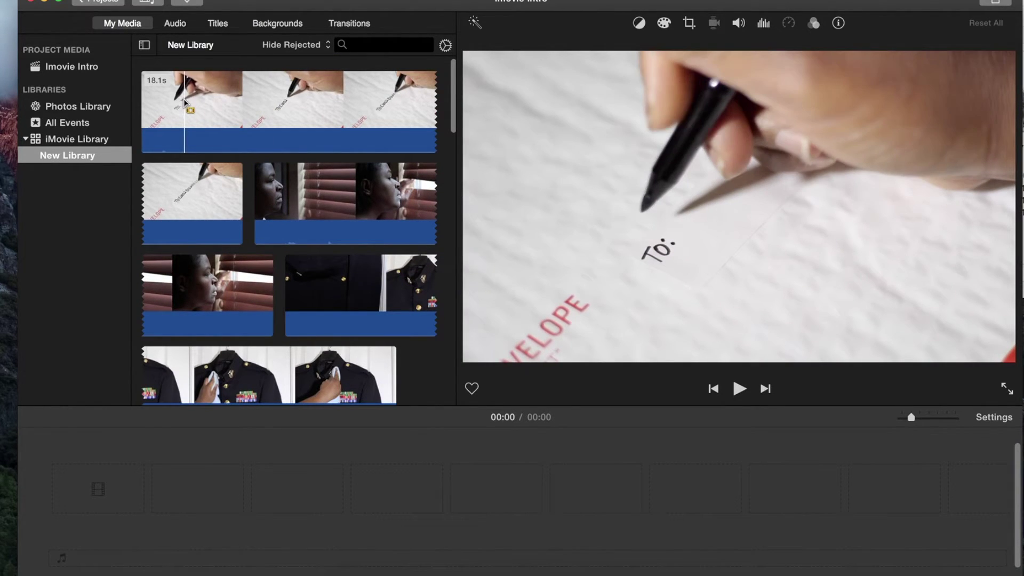
pyautogui.moveTo(182, 106); pyautogui.dragTo(229, 109)
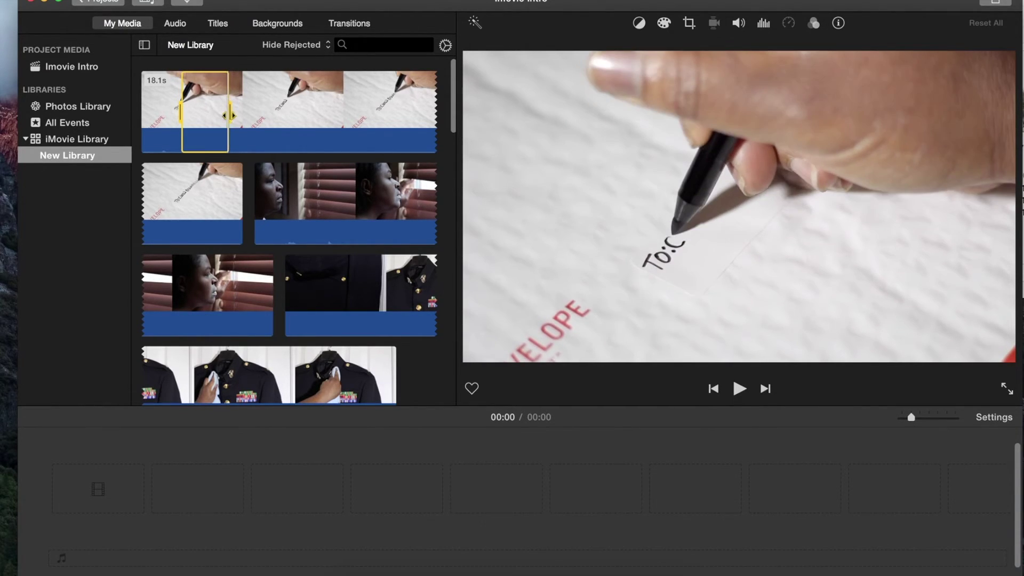
# Extend the handwriting clip's marked range to 2.9 seconds.
pyautogui.moveTo(210, 112); pyautogui.dragTo(243, 111)
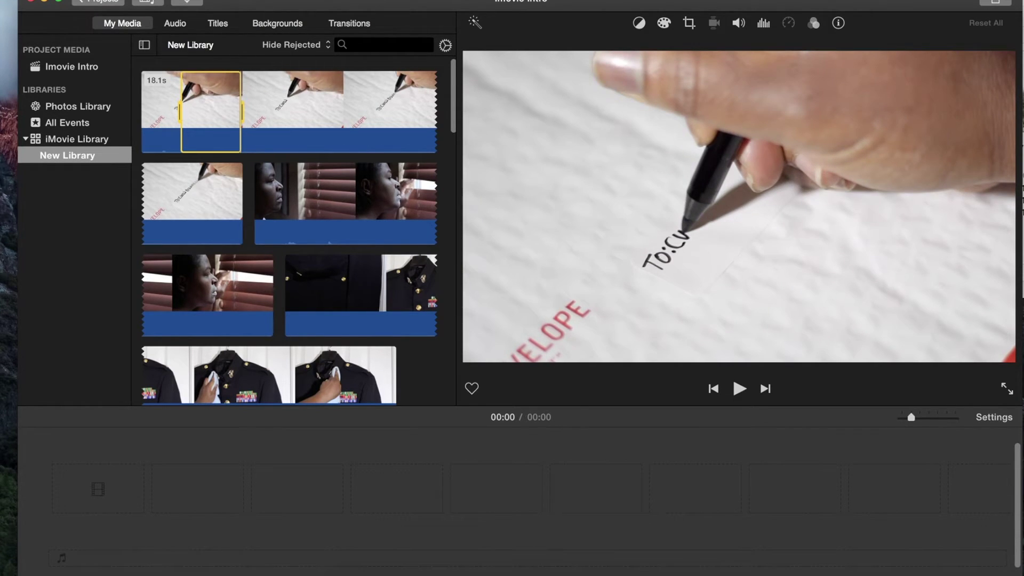
pyautogui.click(248, 0)
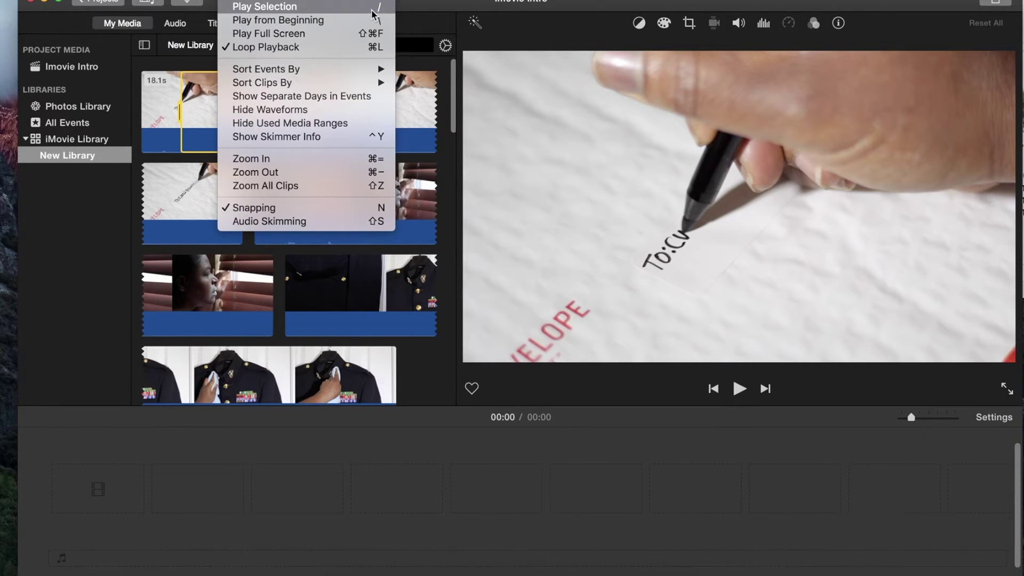
# Play the marked selection, then play and stop the handwriting and window-blinds clips.
pyautogui.click(294, 11)
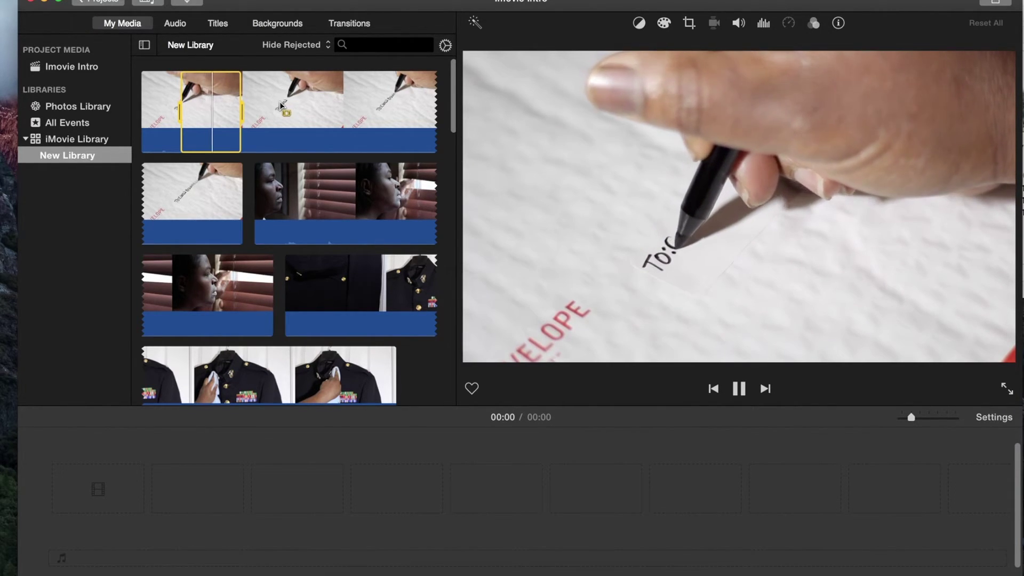
pyautogui.click(262, 105)
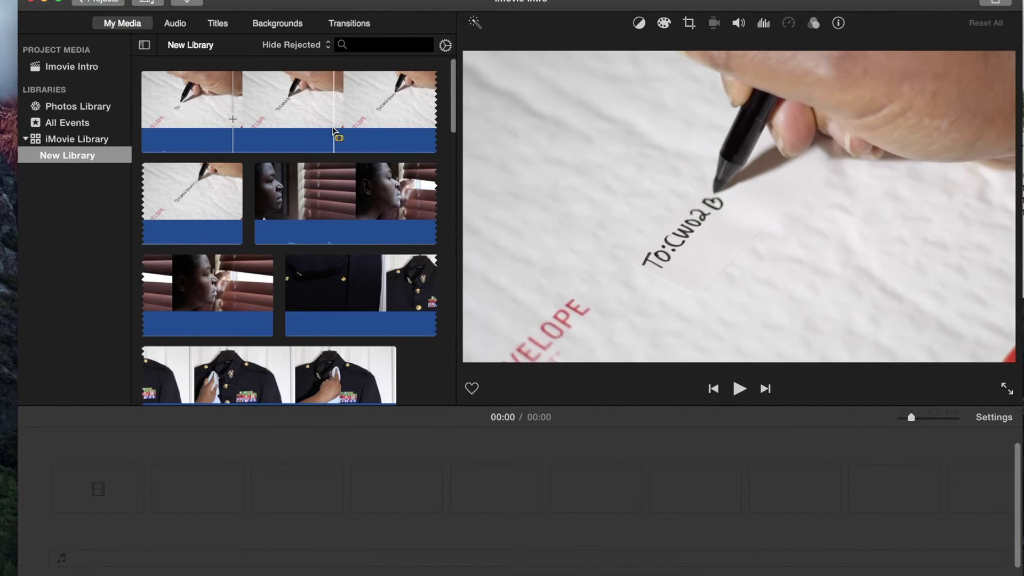
pyautogui.press('space')
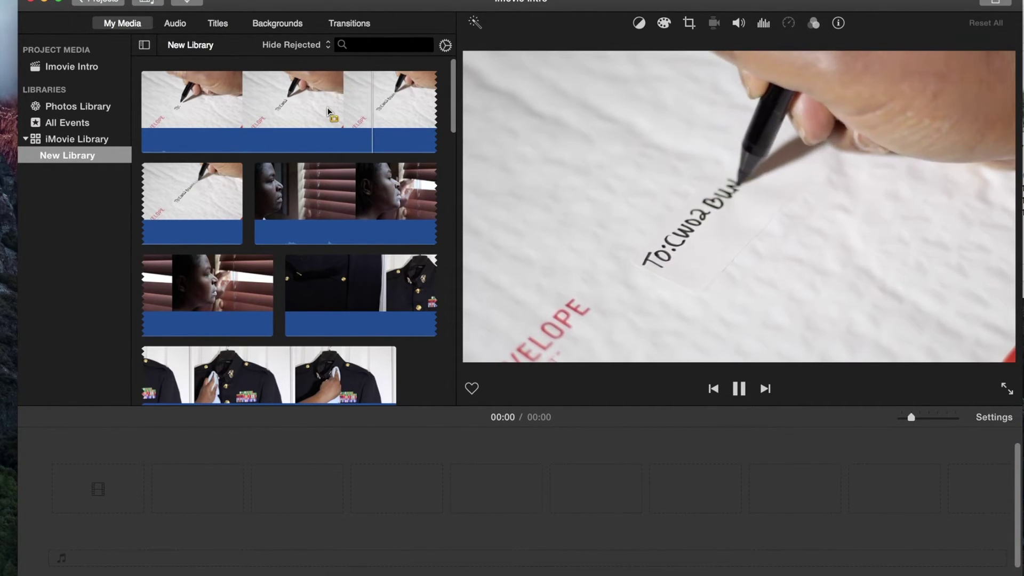
pyautogui.press('space')
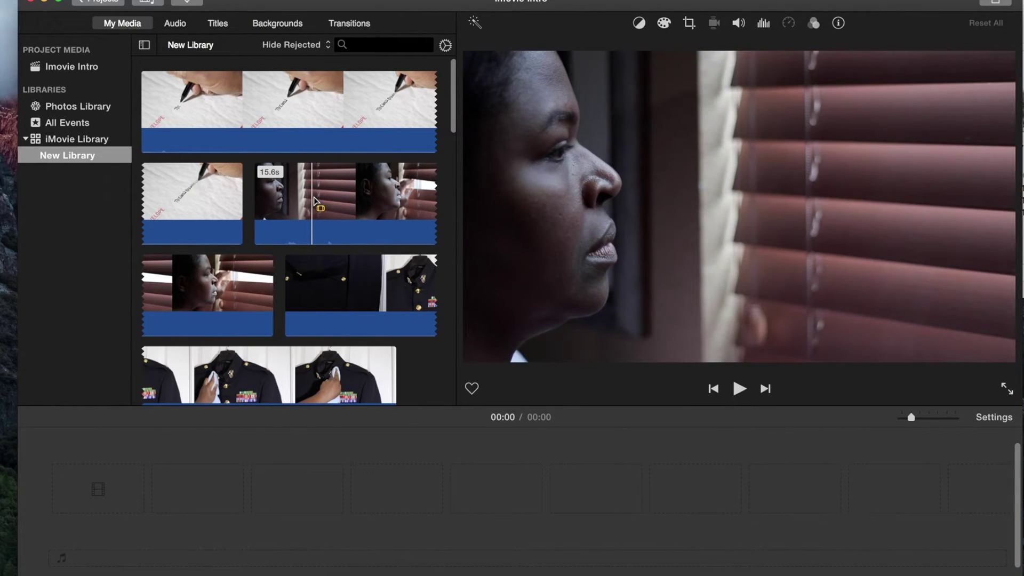
pyautogui.press('space')
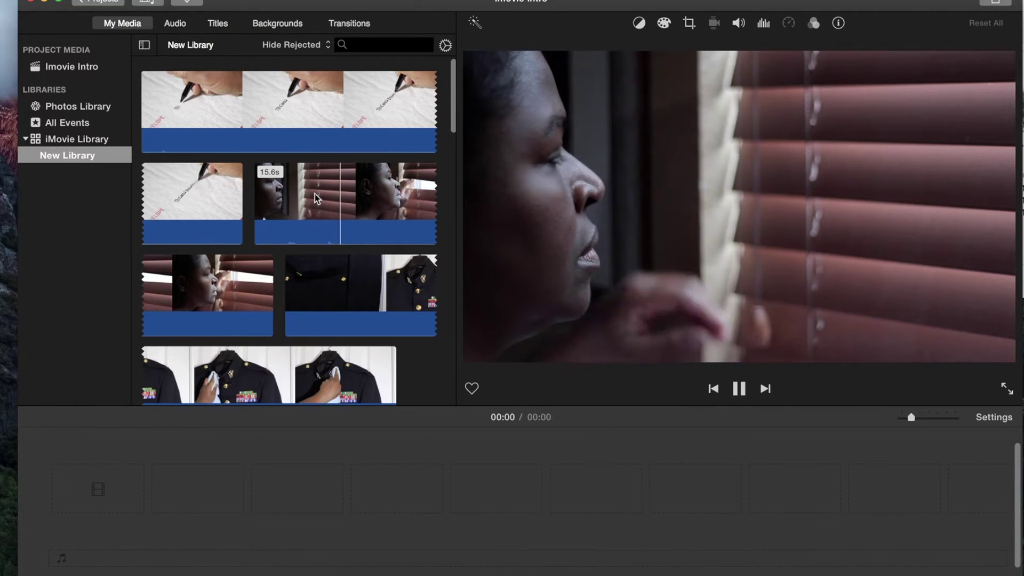
pyautogui.press('space')
pyautogui.press('space')
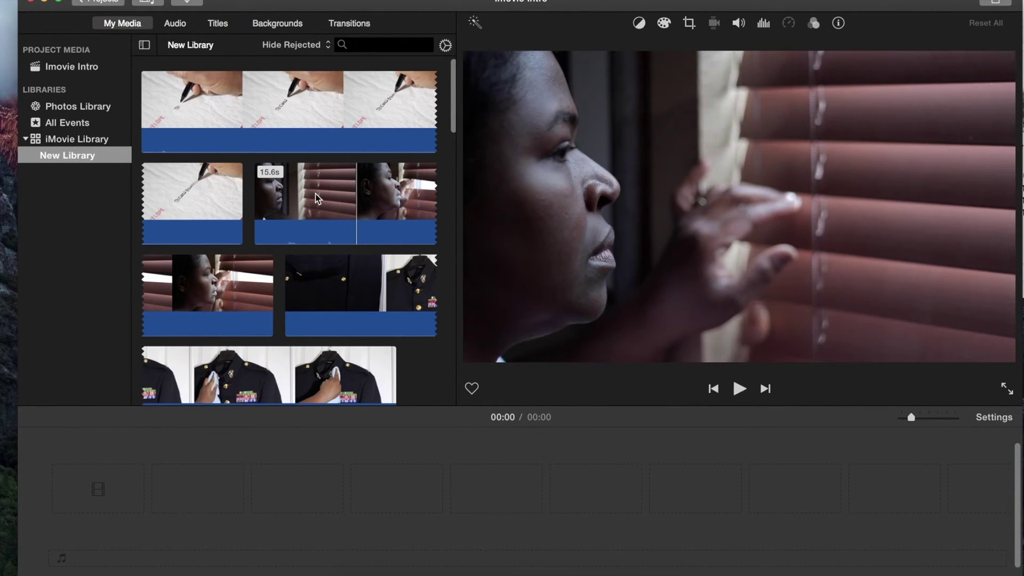
# Reselect the window-blinds clip and narrow the iMovie window to reveal the desktop's Example folder.
pyautogui.scroll(-3, 330, 184)
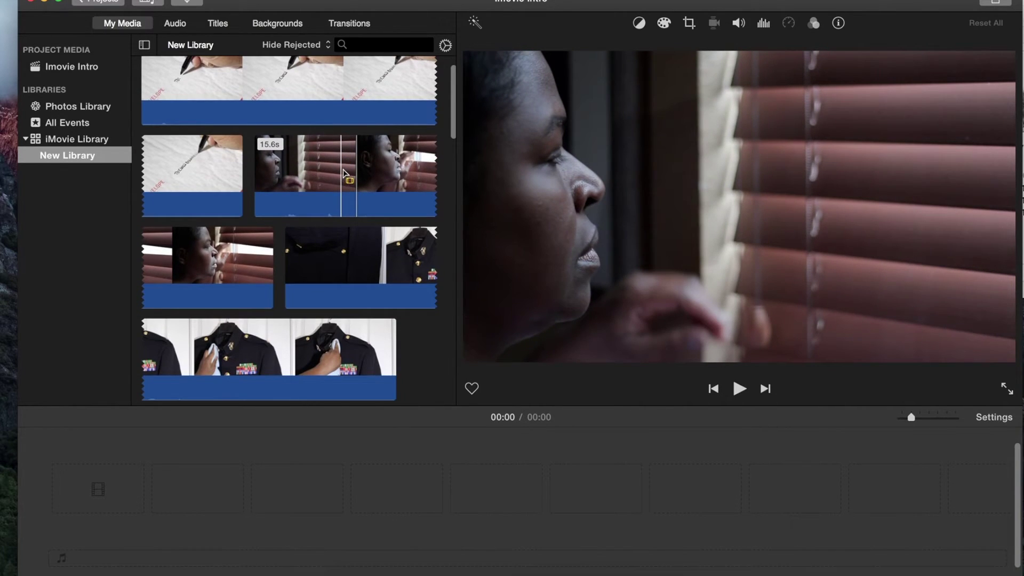
pyautogui.scroll(3, 344, 168)
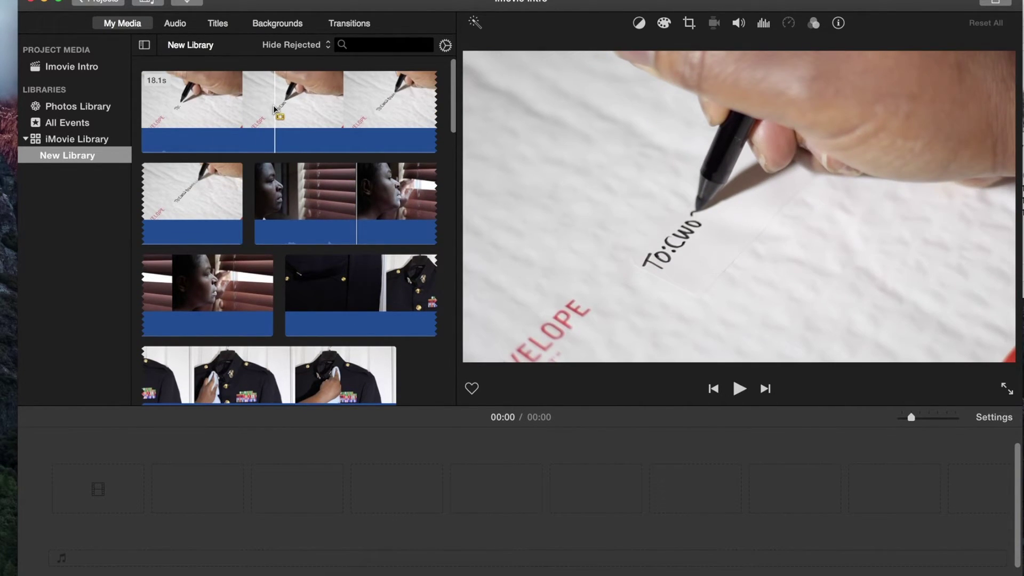
pyautogui.click(290, 484)
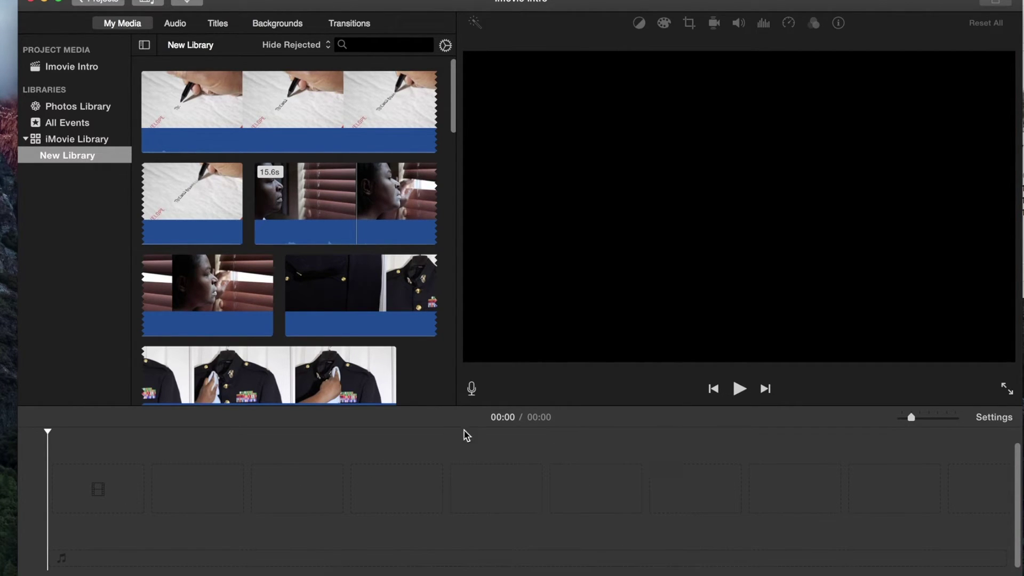
pyautogui.click(270, 203)
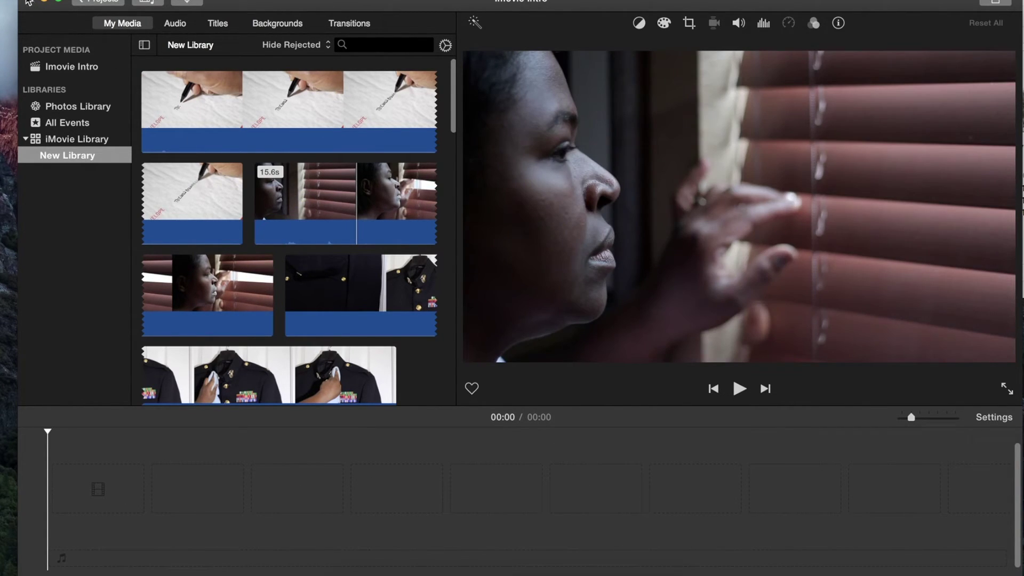
pyautogui.moveTo(18, 267); pyautogui.dragTo(112, 267)
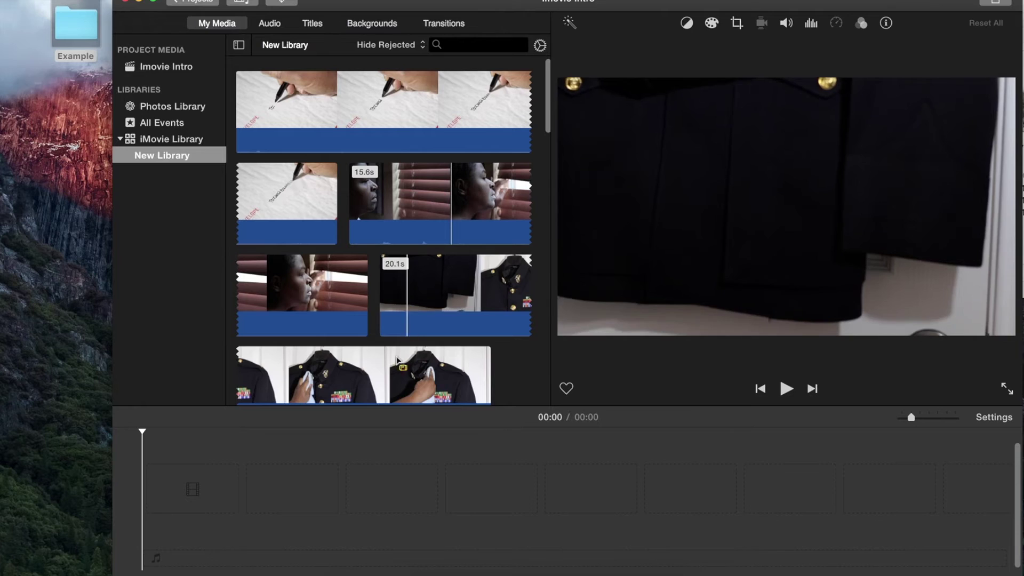
pyautogui.moveTo(400, 573)
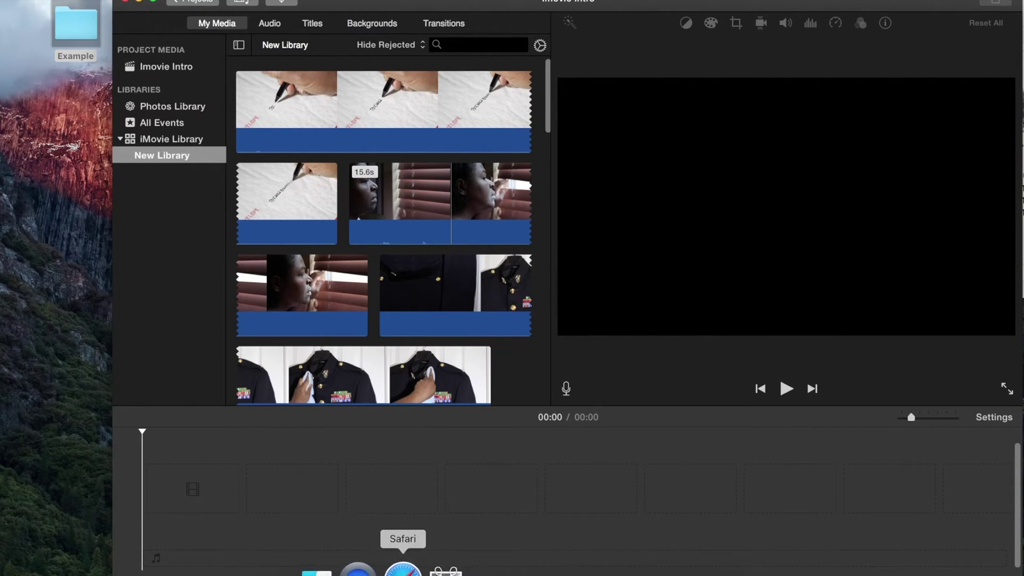
# Open a Finder window, maximize it, and go to the Movies folder.
pyautogui.click(347, 571)
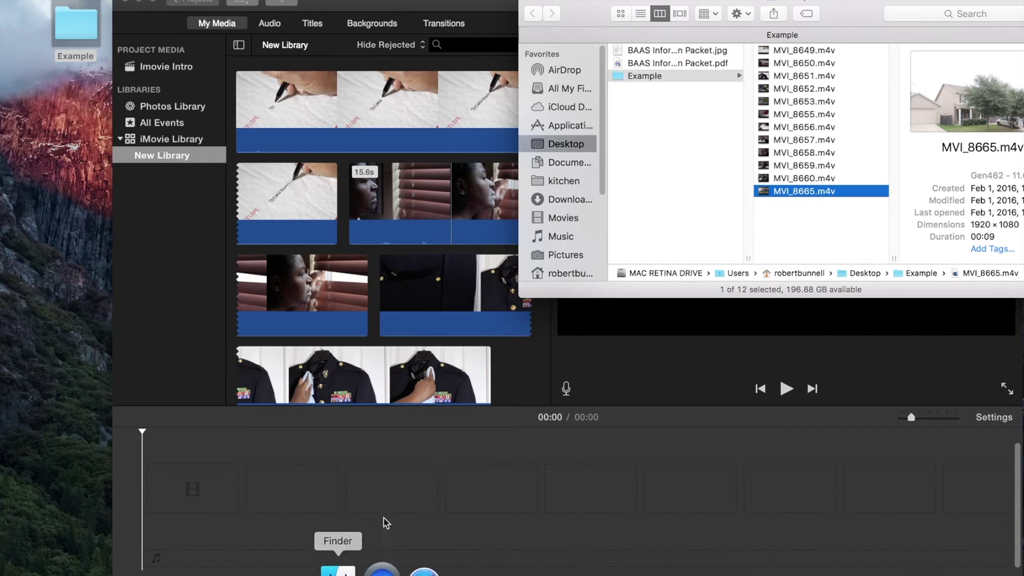
pyautogui.doubleClick(520, 298)
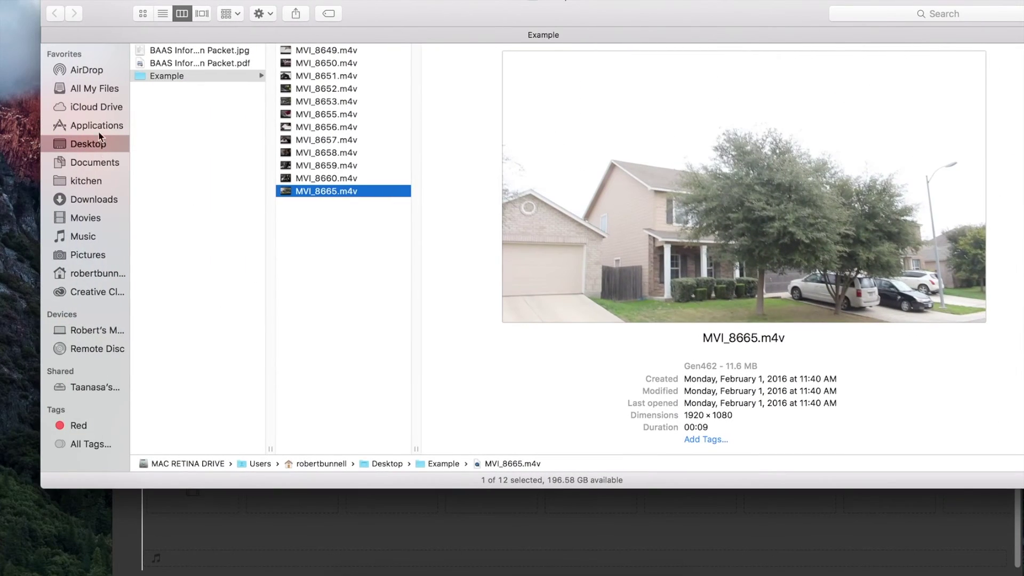
pyautogui.click(85, 218)
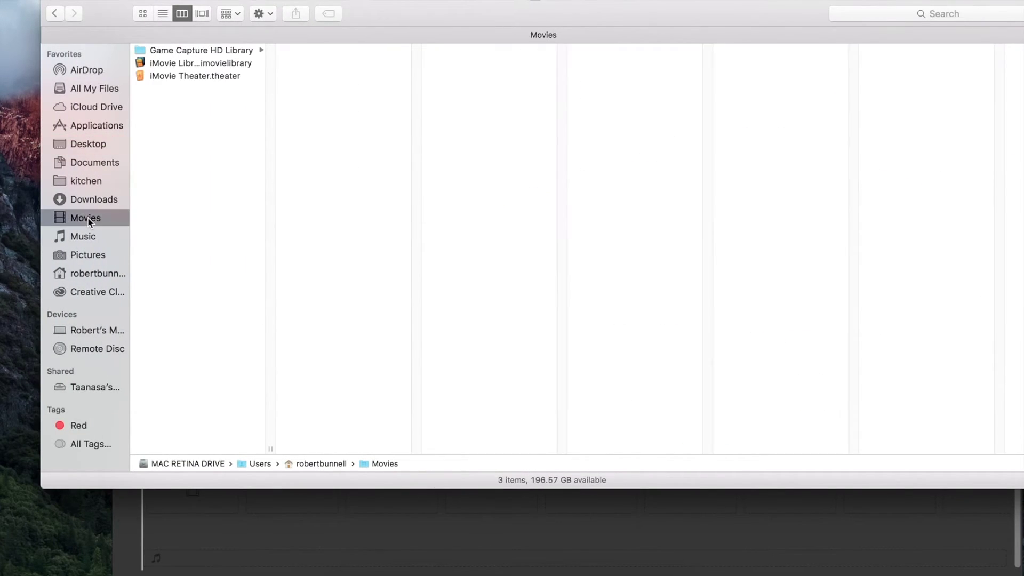
# Select iMovie Library.imovielibrary, cancel the accidental rename, and bring up its context menu.
pyautogui.click(221, 64)
pyautogui.click(223, 65)
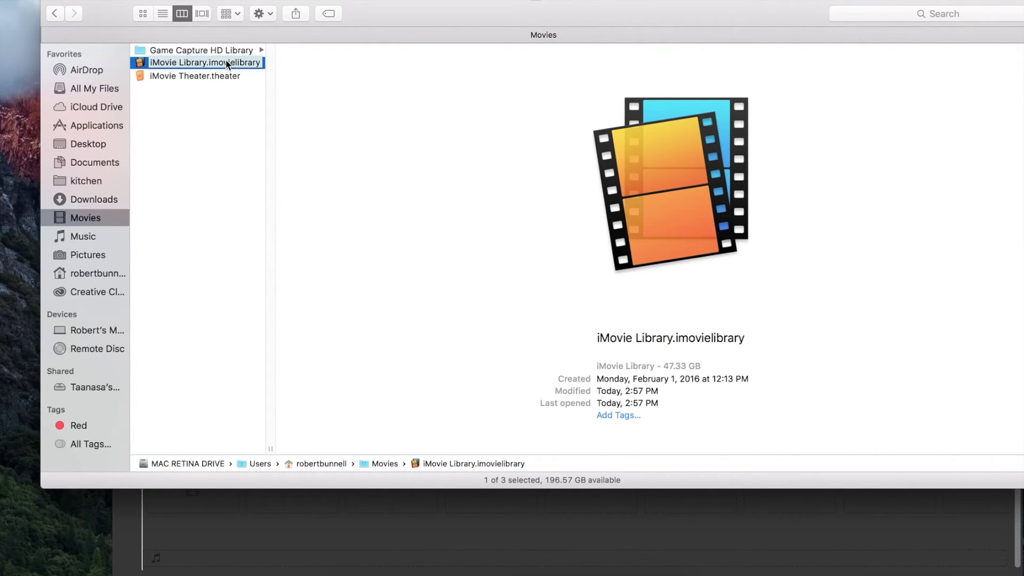
pyautogui.press('Return')
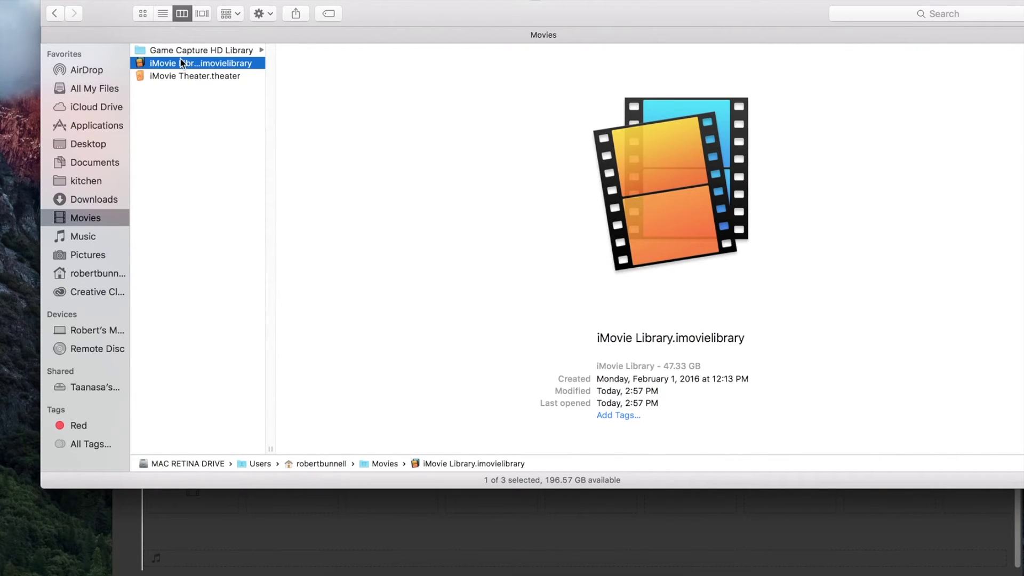
pyautogui.rightClick(209, 65)
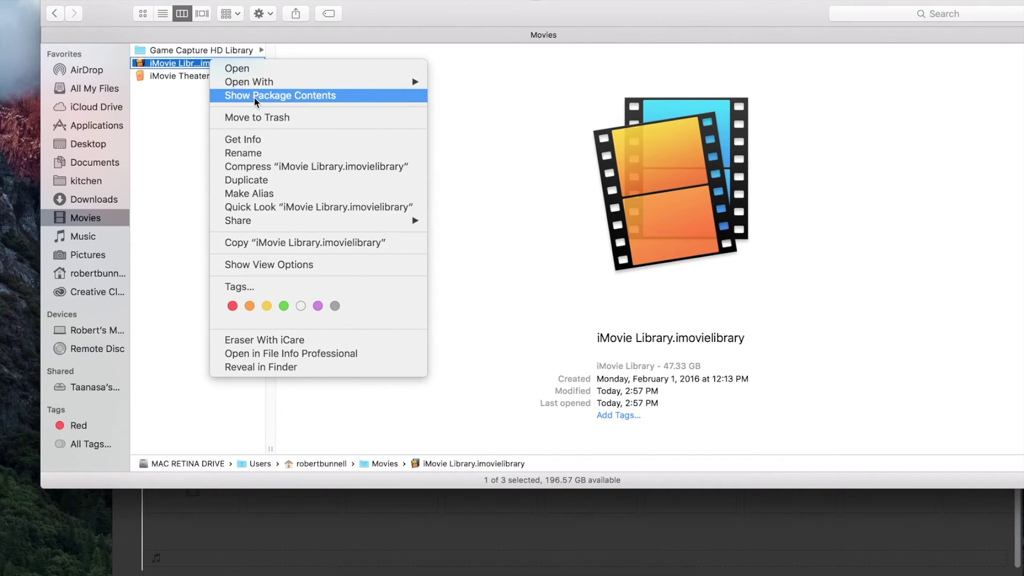
# Show the package contents of iMovie Library.imovielibrary.
pyautogui.click(161, 111)
pyautogui.rightClick(195, 64)
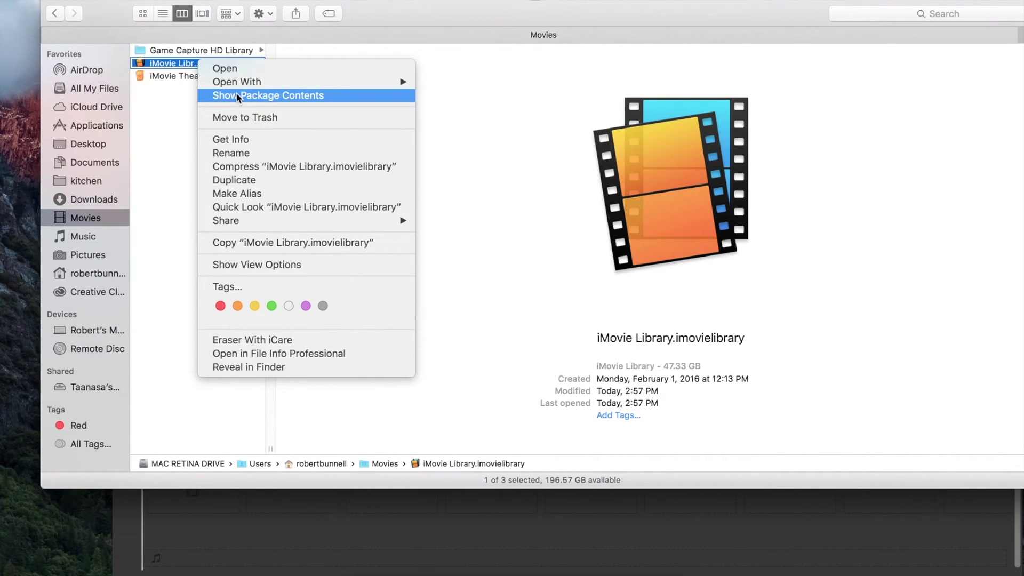
pyautogui.click(288, 96)
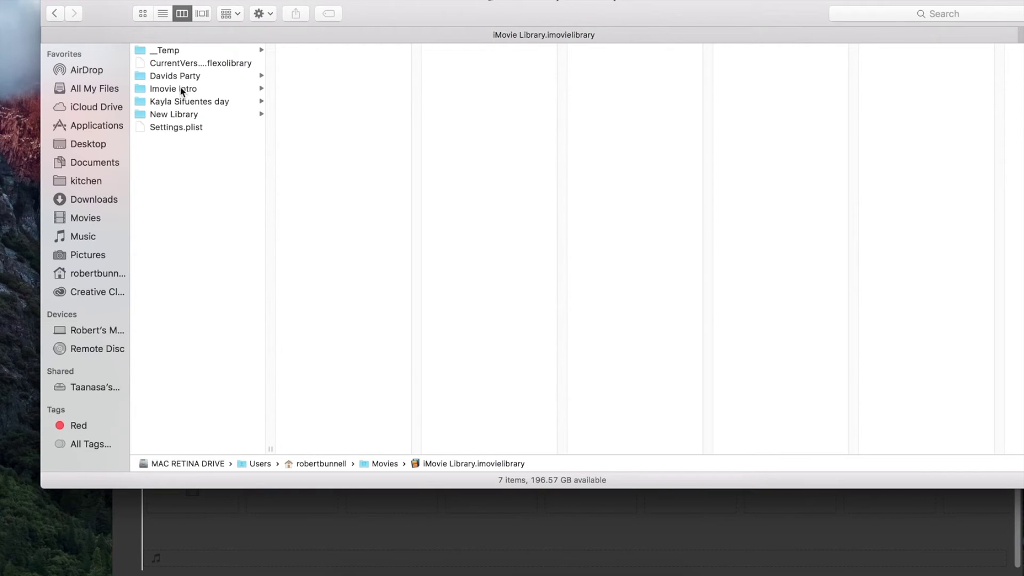
# Browse through the Imovie Intro folders to the New Library folder.
pyautogui.click(180, 89)
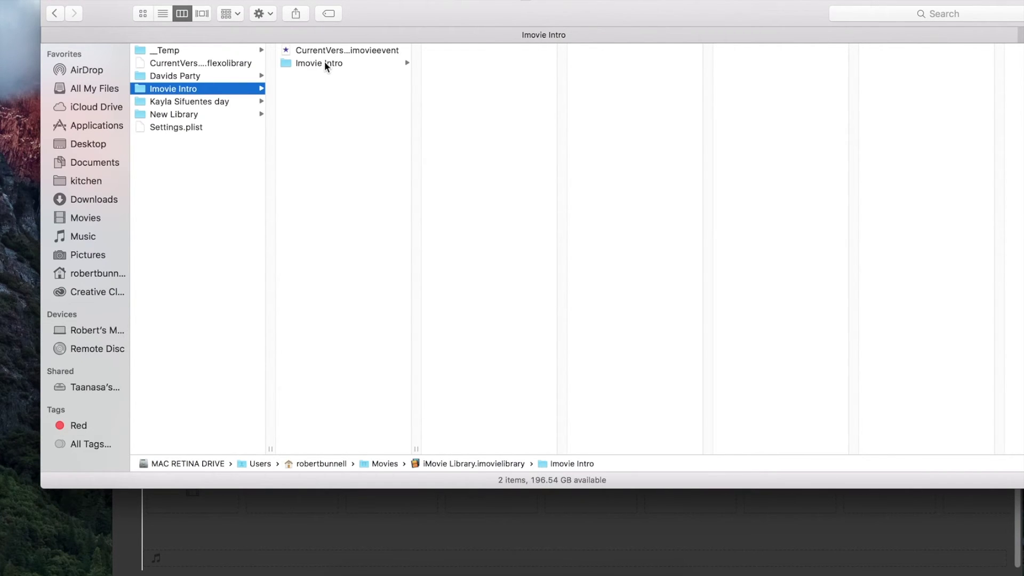
pyautogui.click(324, 63)
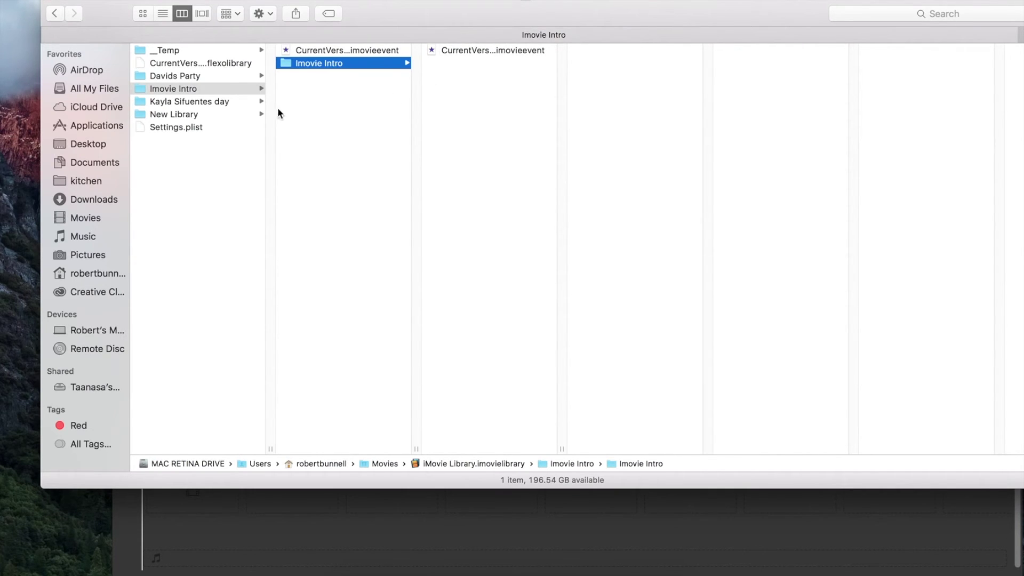
pyautogui.click(177, 114)
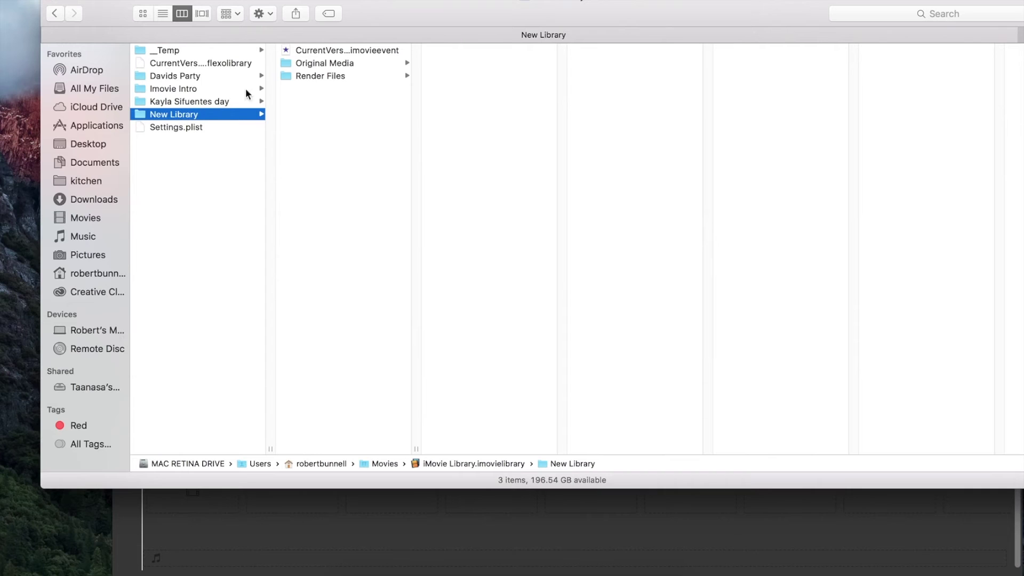
# Open Original Media and preview clips MVI_8649 through MVI_8653.m4v.
pyautogui.click(325, 76)
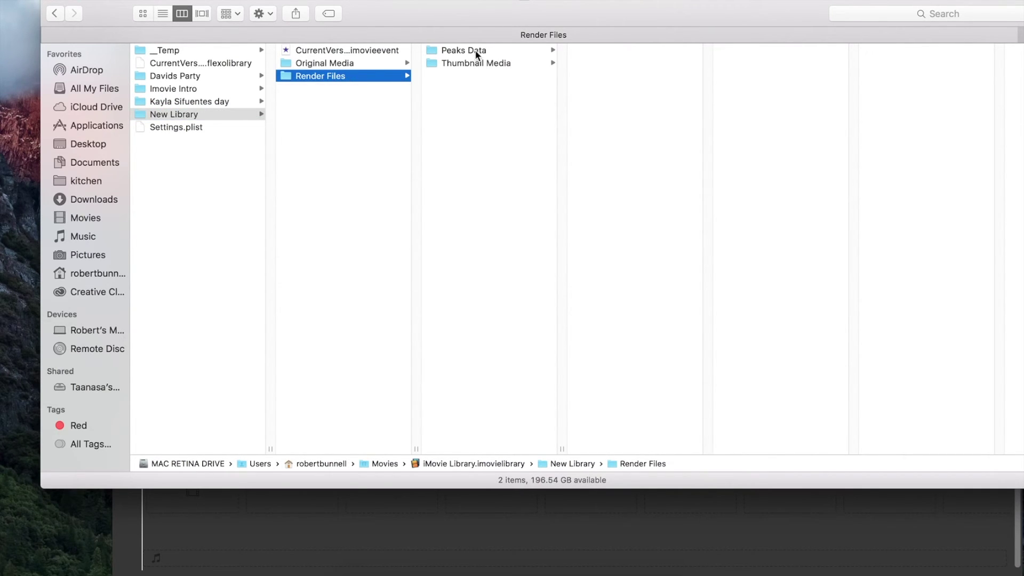
pyautogui.click(341, 63)
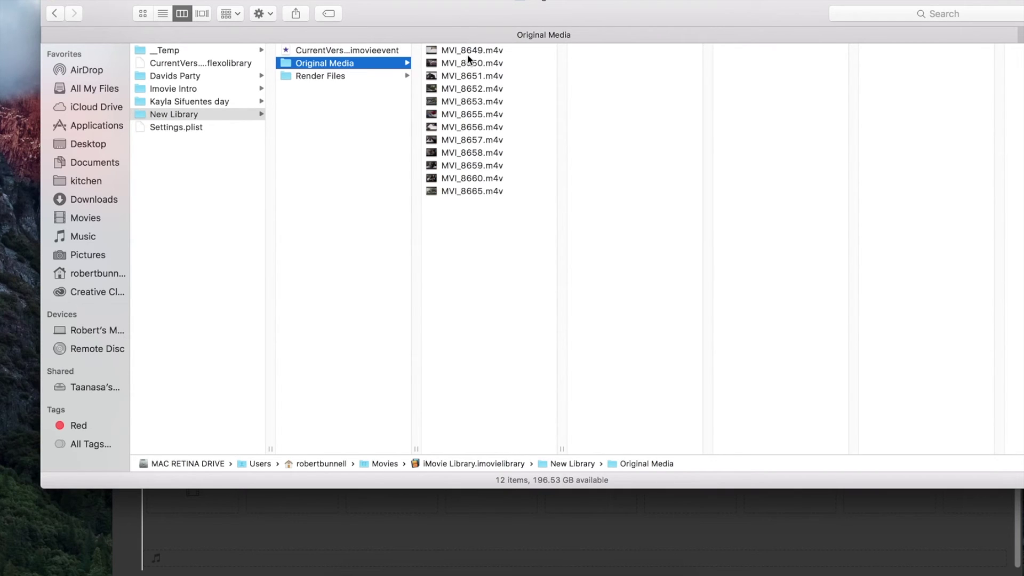
pyautogui.click(469, 51)
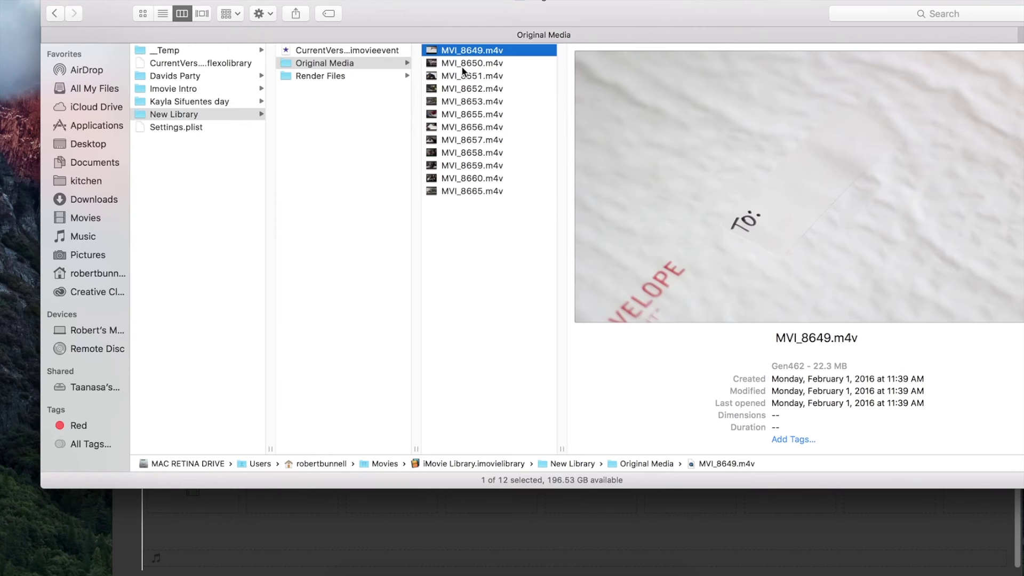
pyautogui.click(460, 63)
pyautogui.click(465, 76)
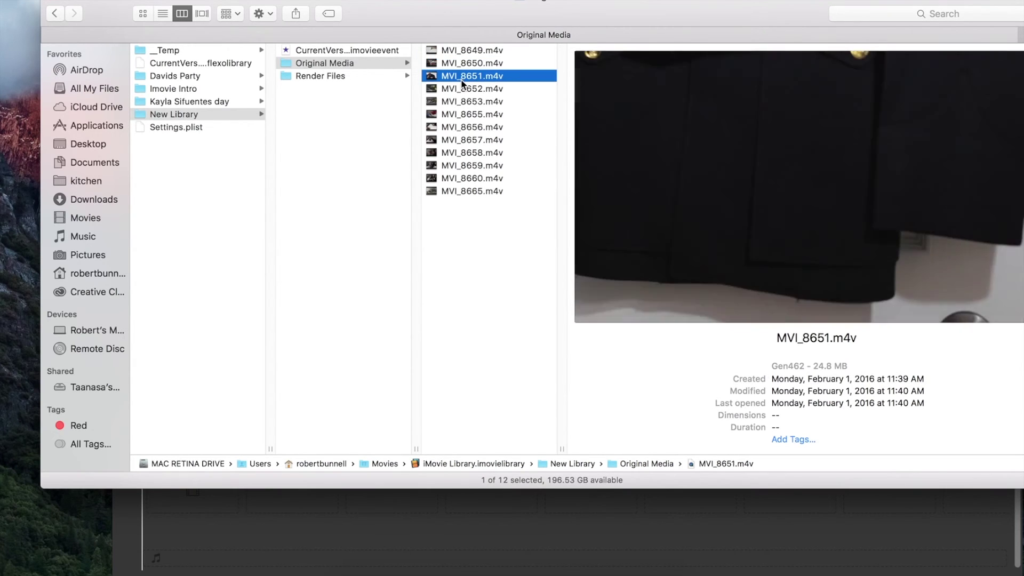
pyautogui.click(466, 90)
pyautogui.click(466, 101)
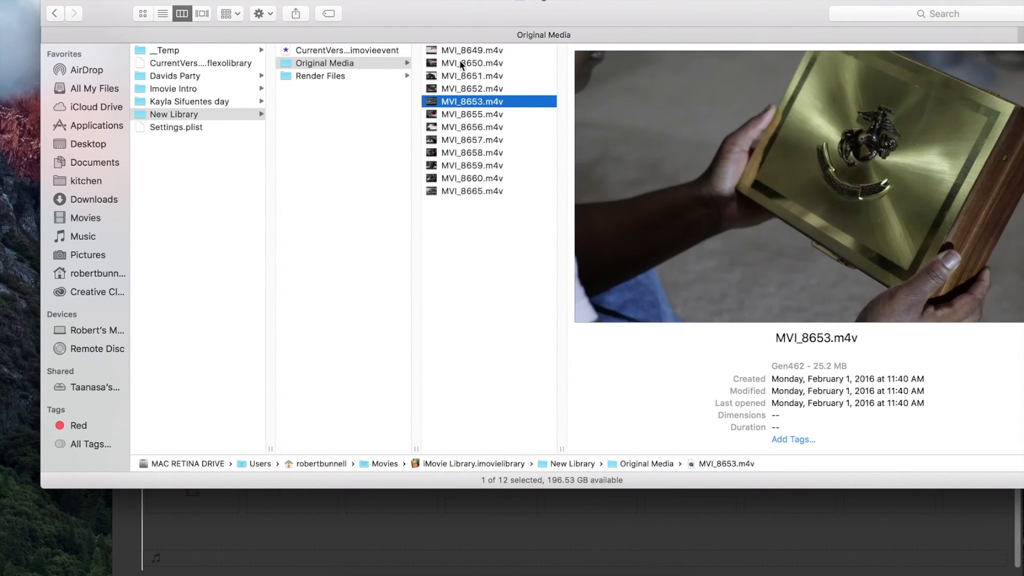
pyautogui.click(460, 60)
pyautogui.click(454, 50)
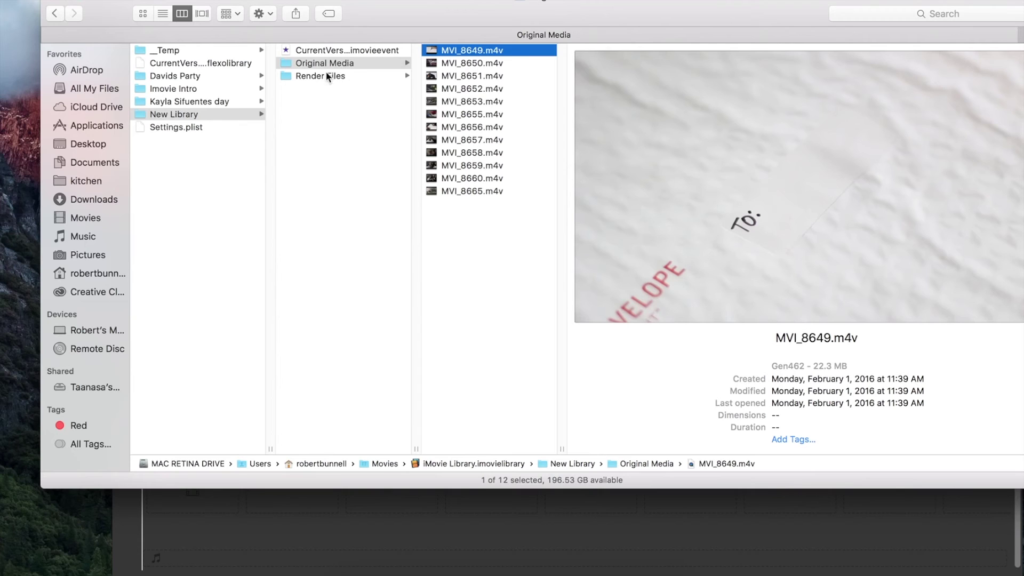
pyautogui.click(467, 90)
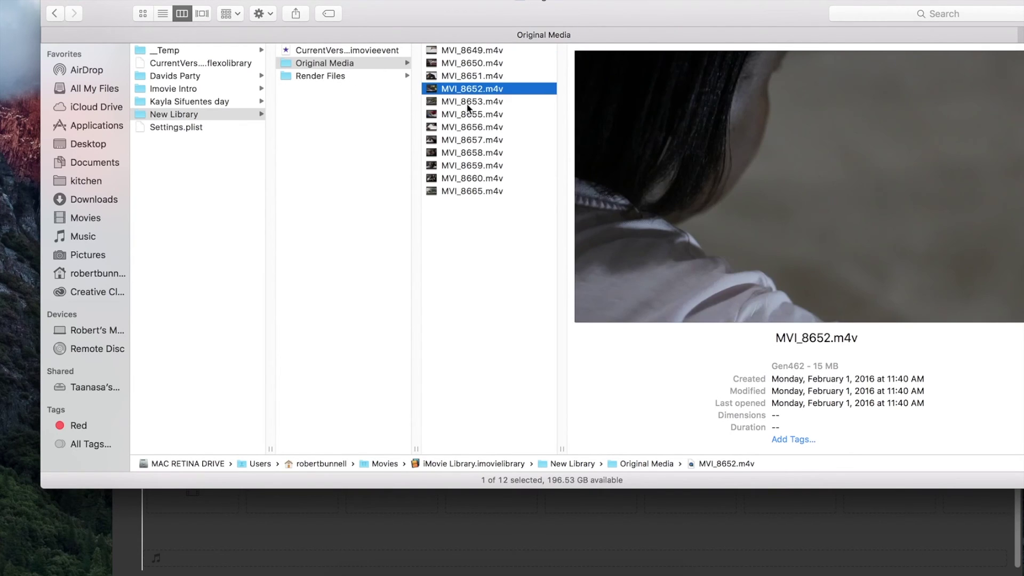
pyautogui.click(466, 103)
pyautogui.press('Left')
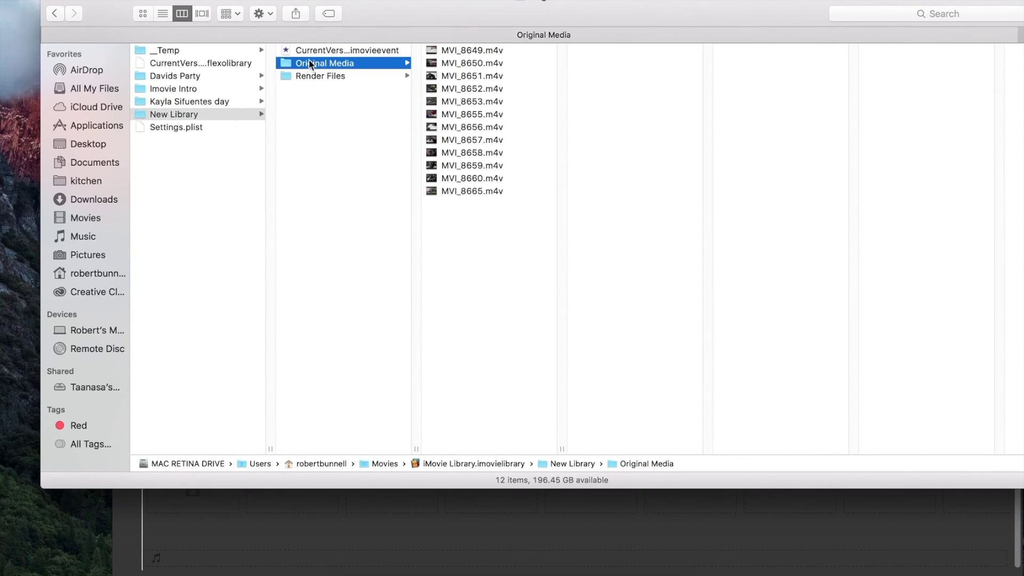
# Return to Movies and reopen the iMovie Library package down to its New Library folder.
pyautogui.click(93, 214)
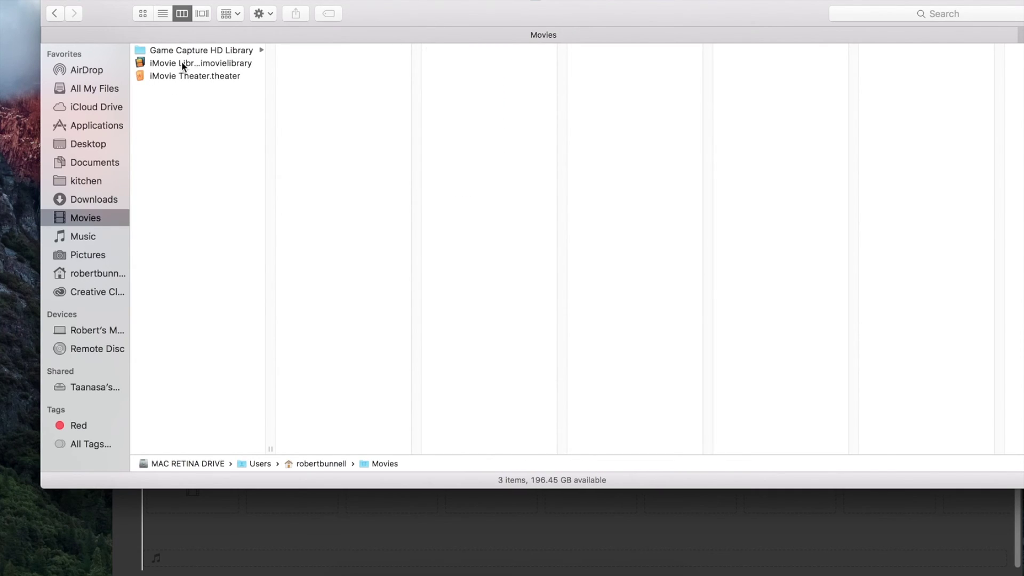
pyautogui.click(185, 61)
pyautogui.rightClick(186, 62)
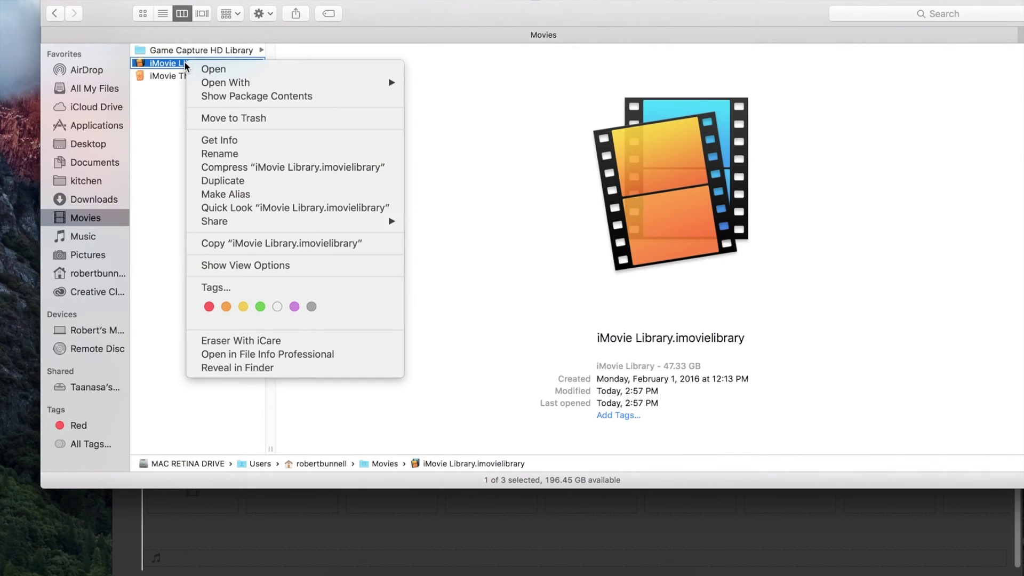
pyautogui.moveTo(201, 82)
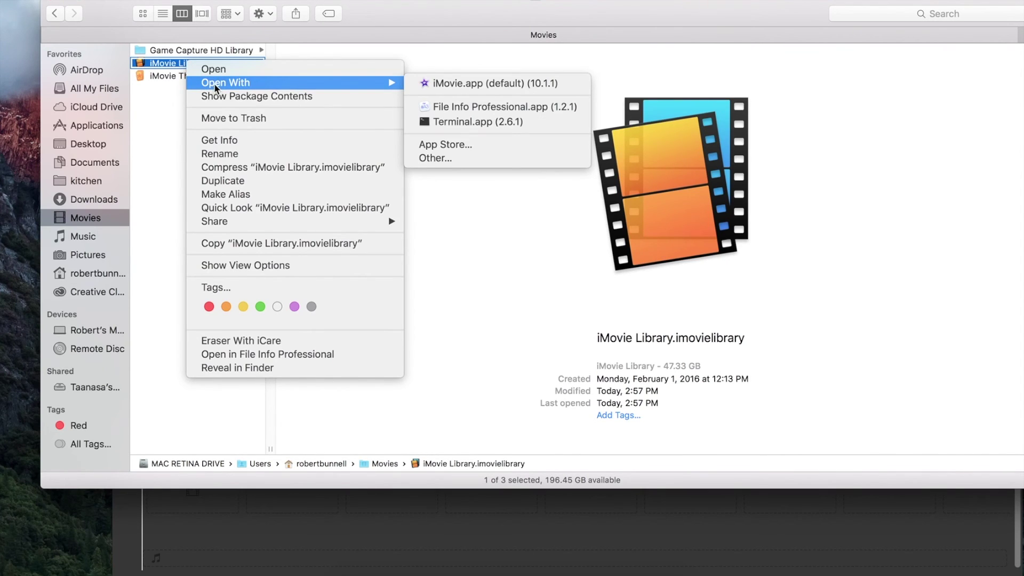
pyautogui.click(238, 97)
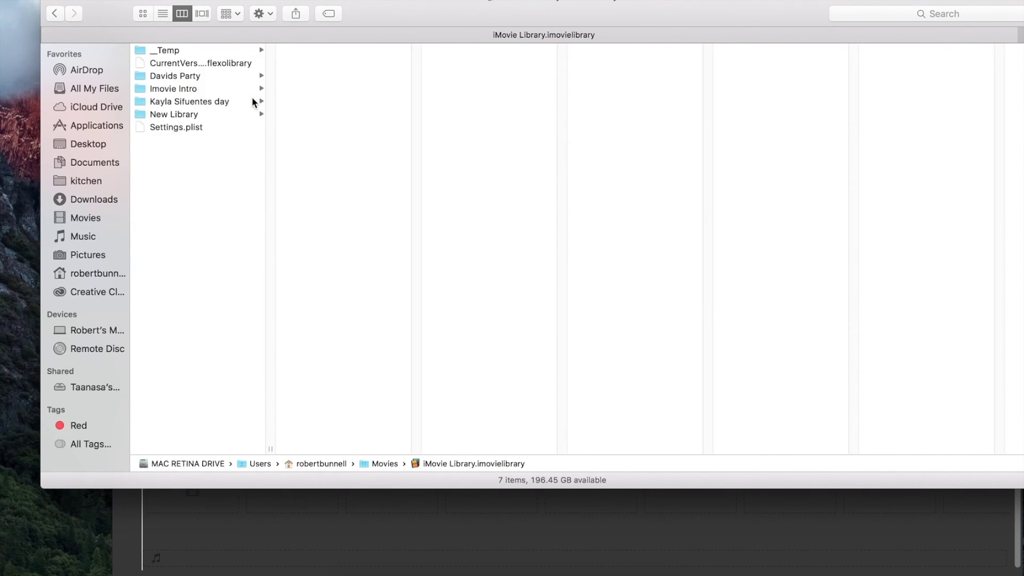
pyautogui.click(193, 89)
pyautogui.click(193, 114)
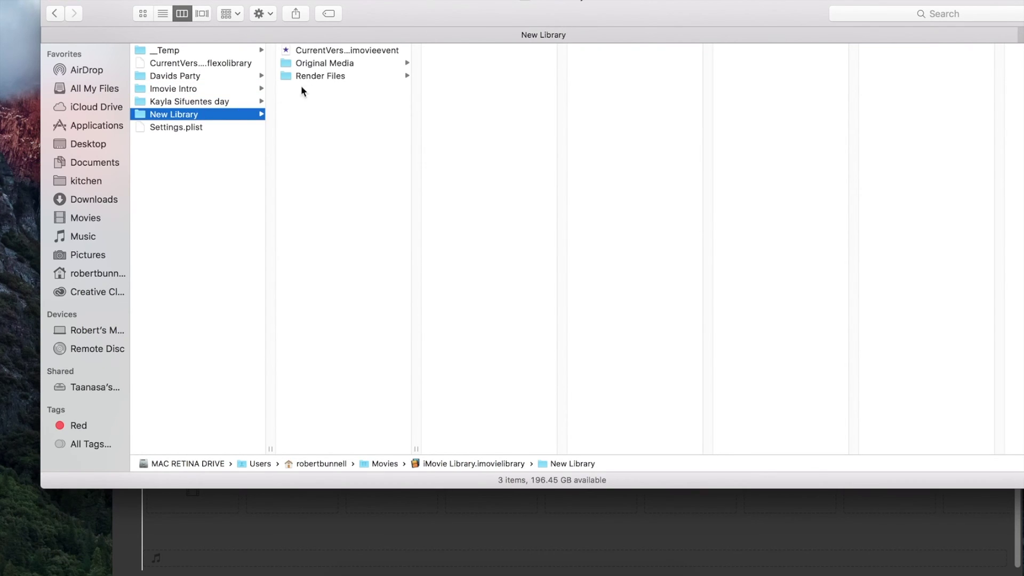
# Move the iMovie window left, open the Imovie Intro project from Projects, and widen the window.
pyautogui.moveTo(48, 1)
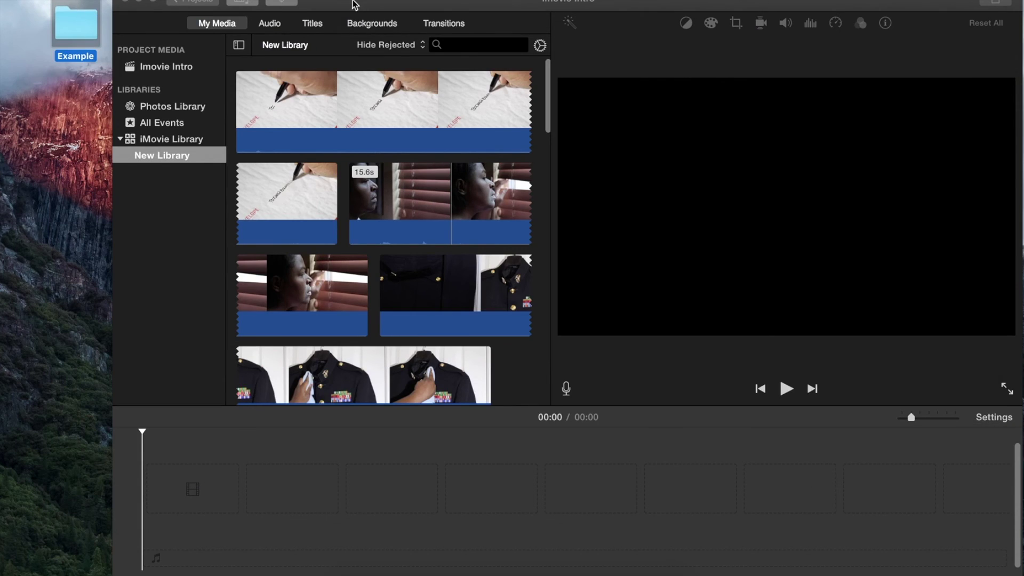
pyautogui.moveTo(368, 5); pyautogui.dragTo(303, 5)
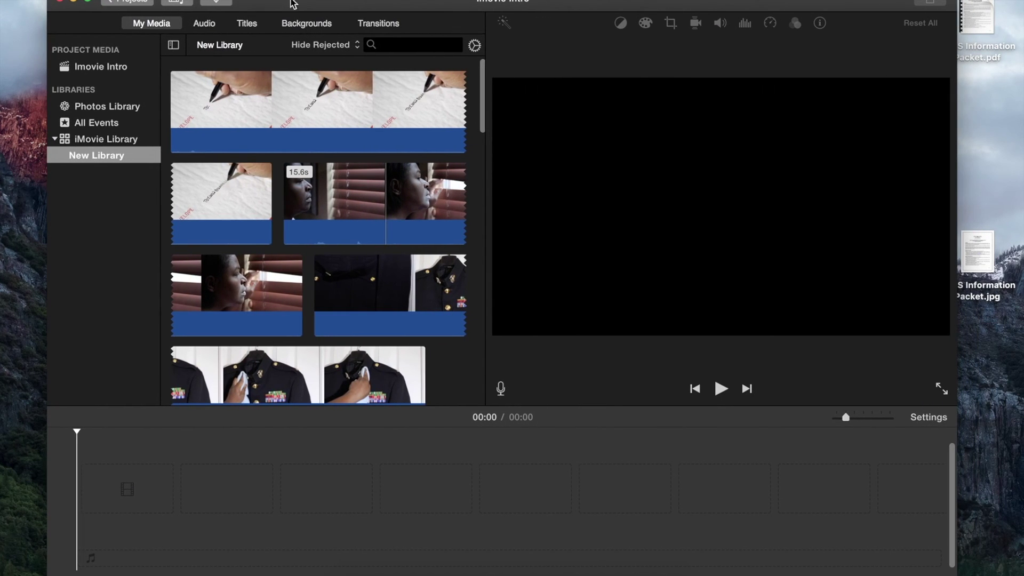
pyautogui.click(132, 3)
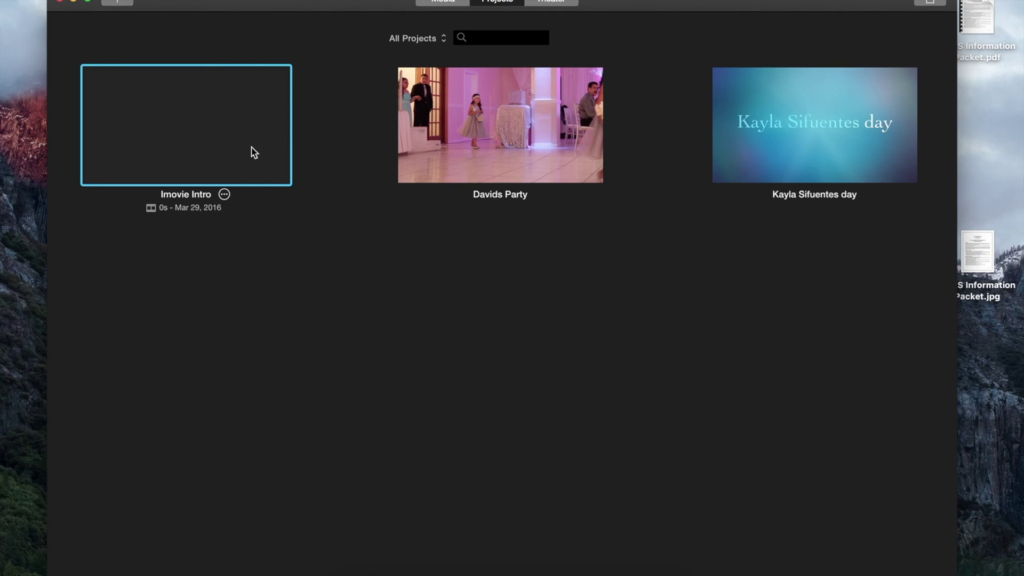
pyautogui.doubleClick(229, 141)
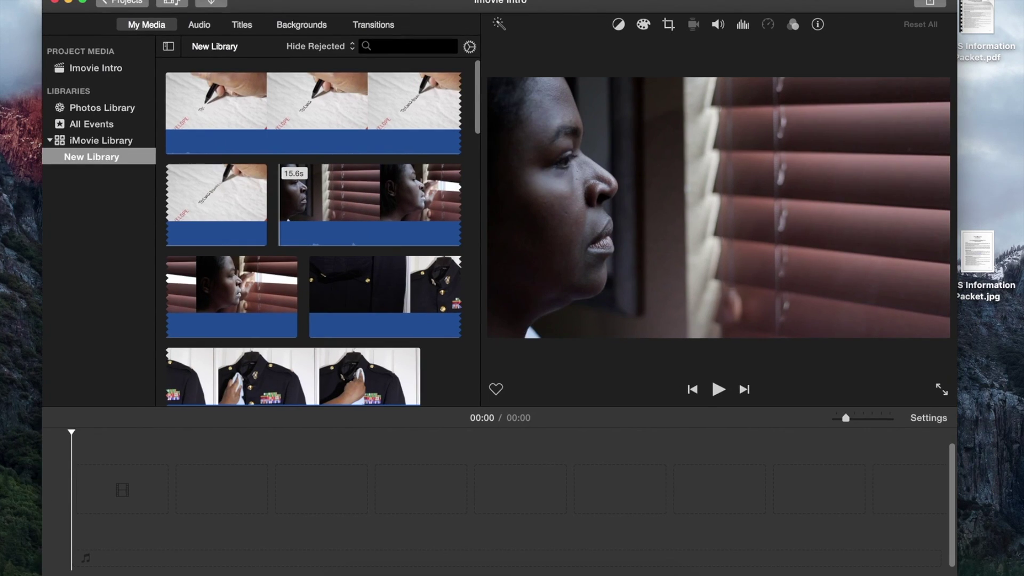
pyautogui.doubleClick(152, 6)
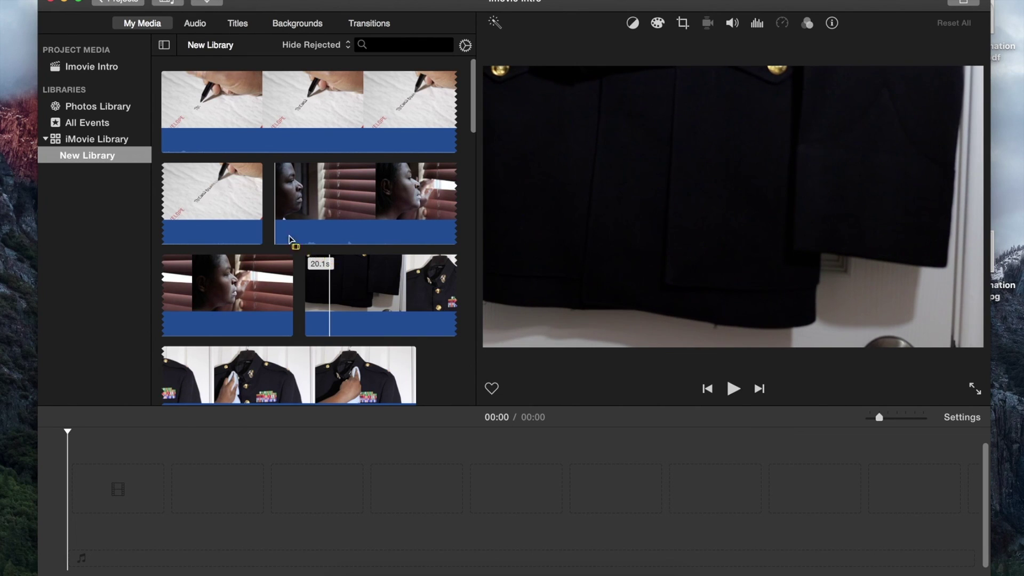
pyautogui.moveTo(287, 2); pyautogui.dragTo(275, 2)
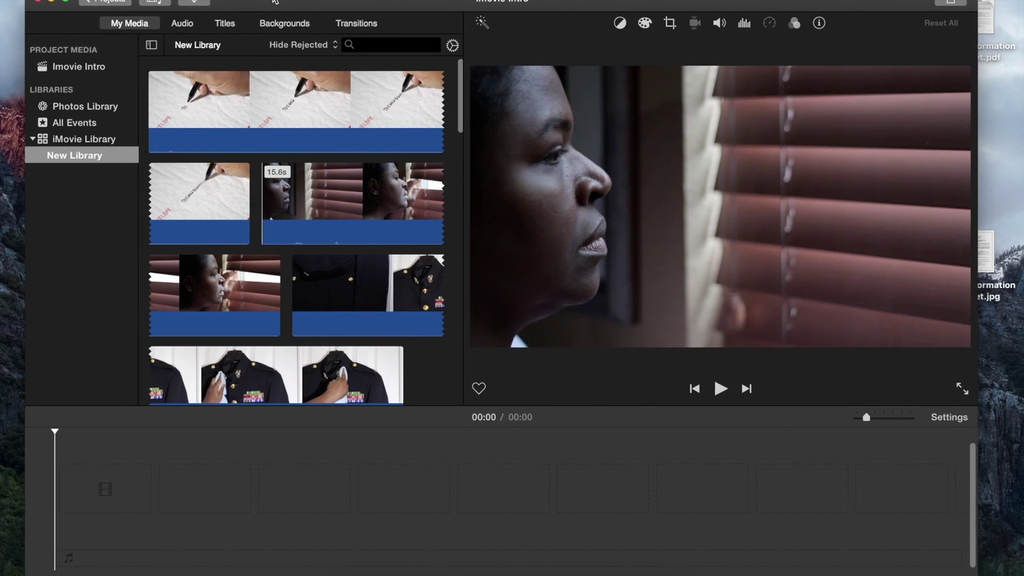